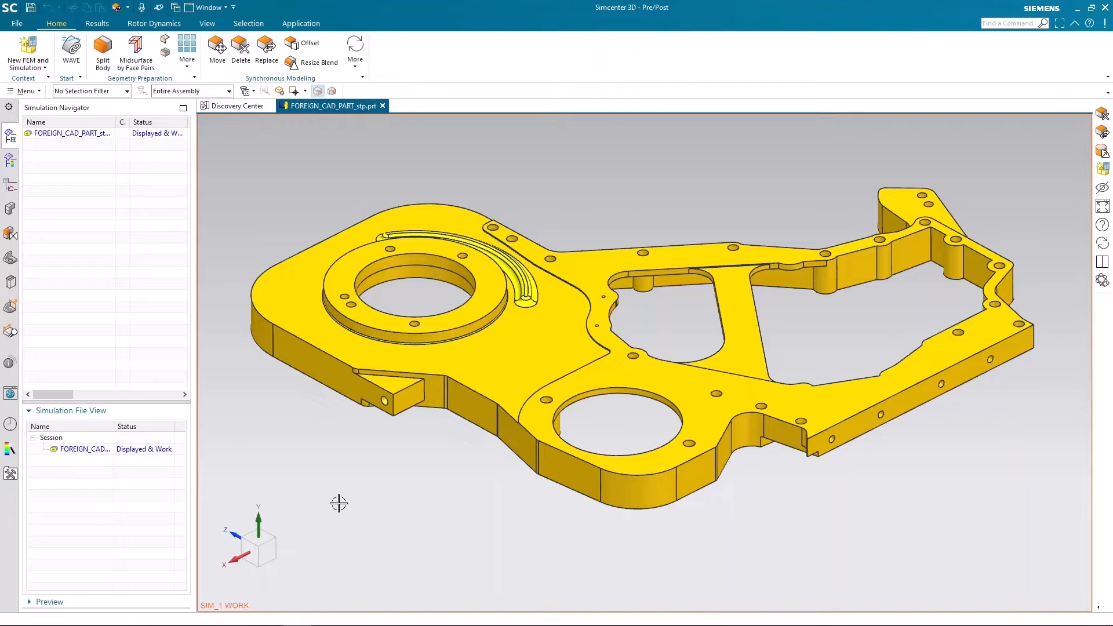
Switch to the Modeling application and return to the Pre/Post application
{"action": "left_click", "coordinate": [301, 24]}
{"action": "left_click", "coordinate": [183, 53]}
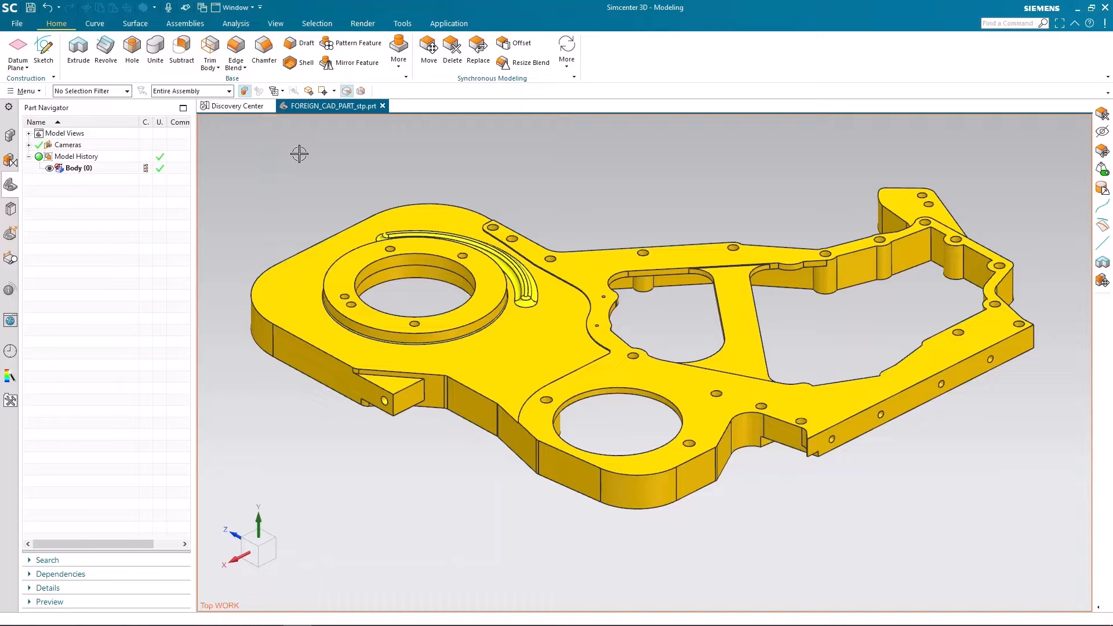
{"action": "left_click", "coordinate": [461, 27]}
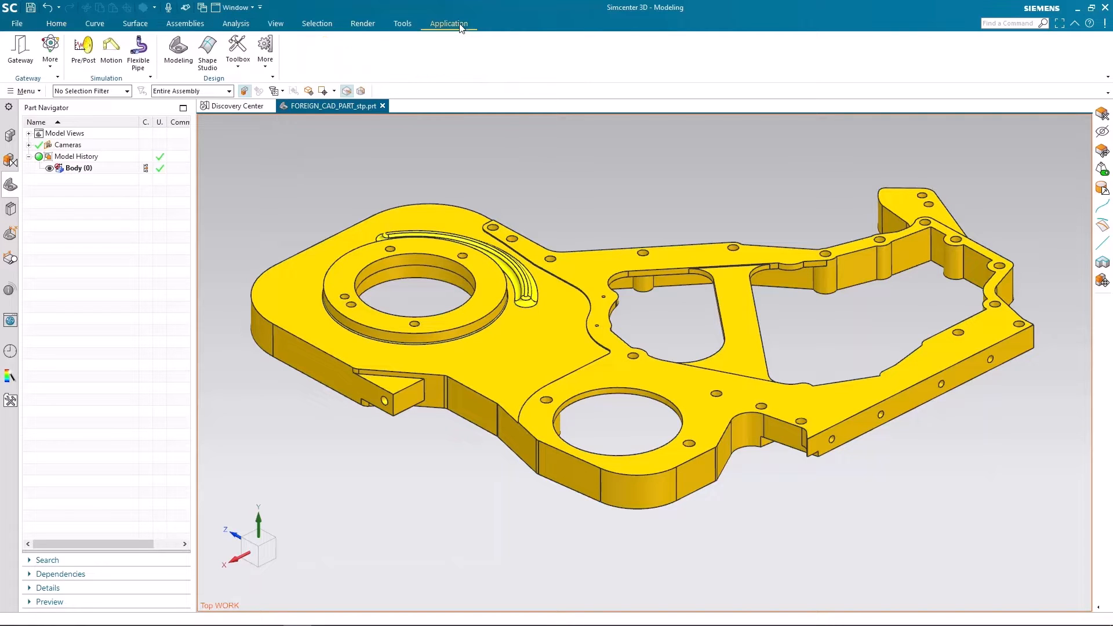
{"action": "left_click", "coordinate": [86, 52]}
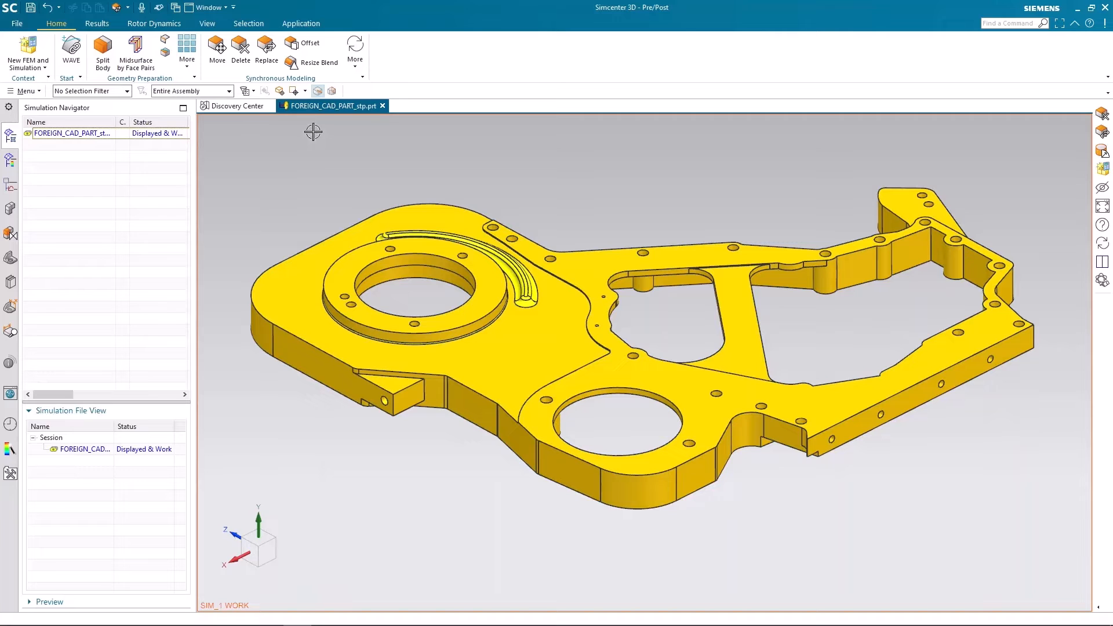
{"action": "left_click", "coordinate": [351, 69]}
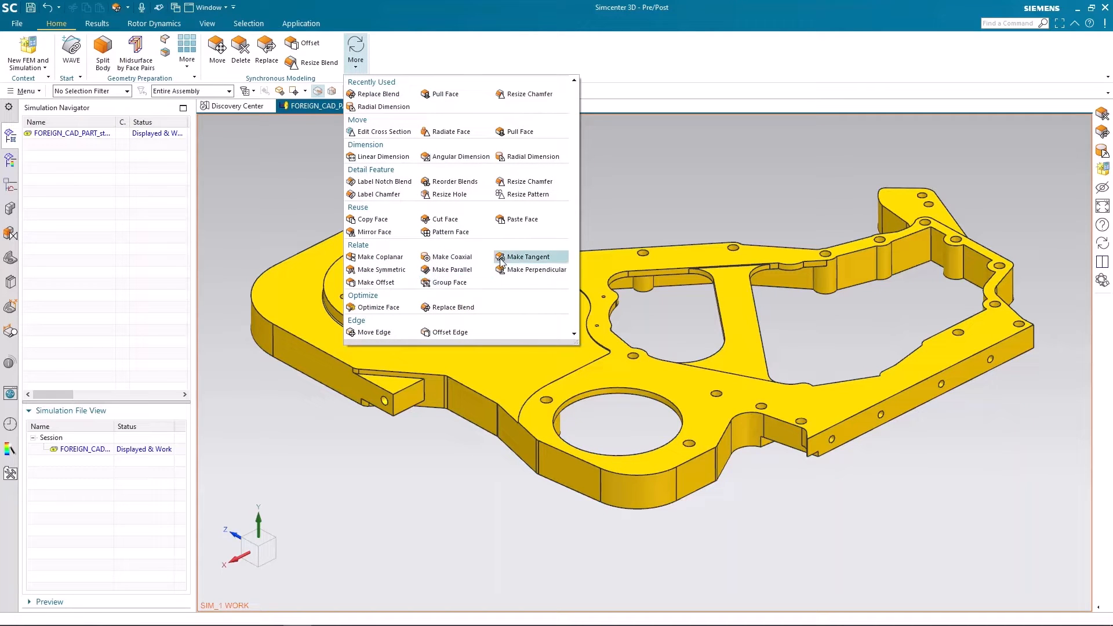
{"action": "left_click", "coordinate": [409, 466]}
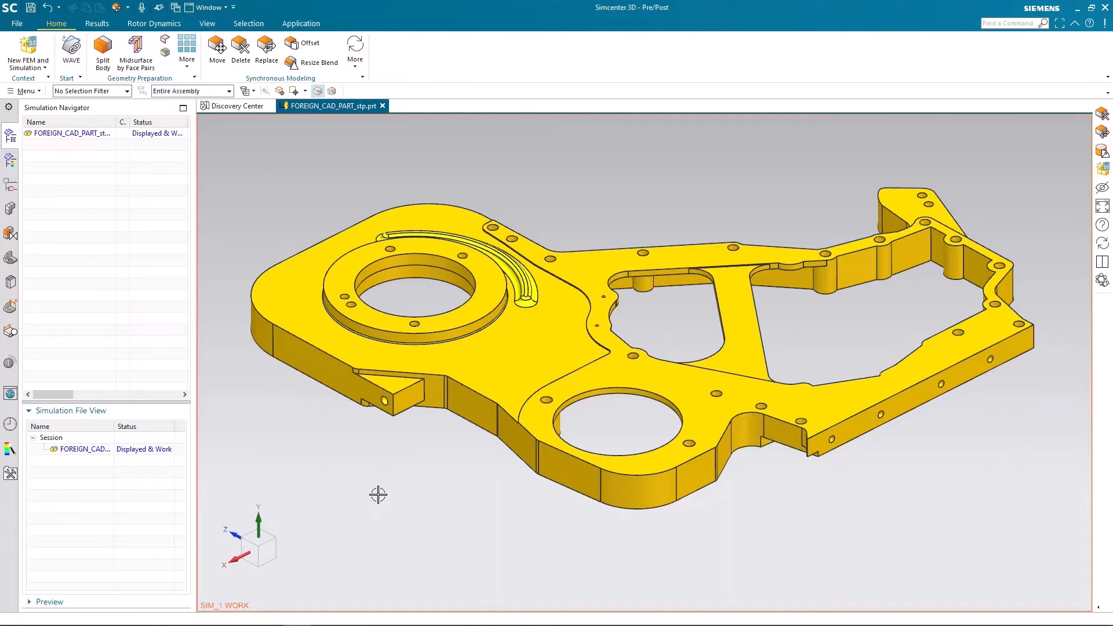
Create a new idealized part from FOREIGN_CAD_PART_stp with the name FOREIGN_CAD_PART_stp_i.prt and dismiss the idealized part warning
{"action": "right_click", "coordinate": [74, 134]}
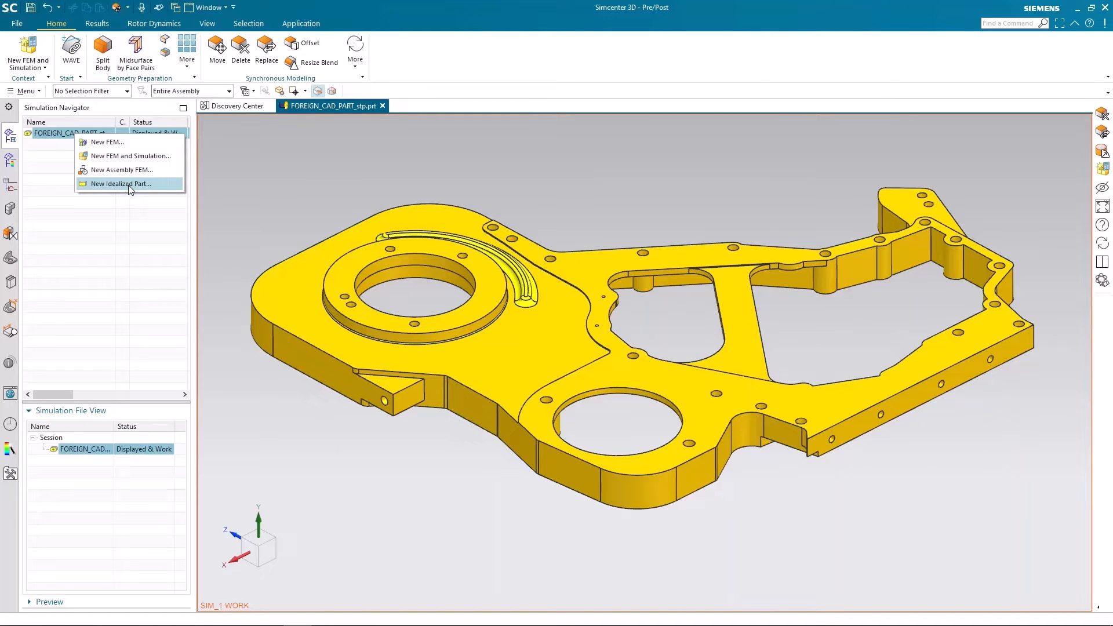
{"action": "left_click", "coordinate": [129, 186]}
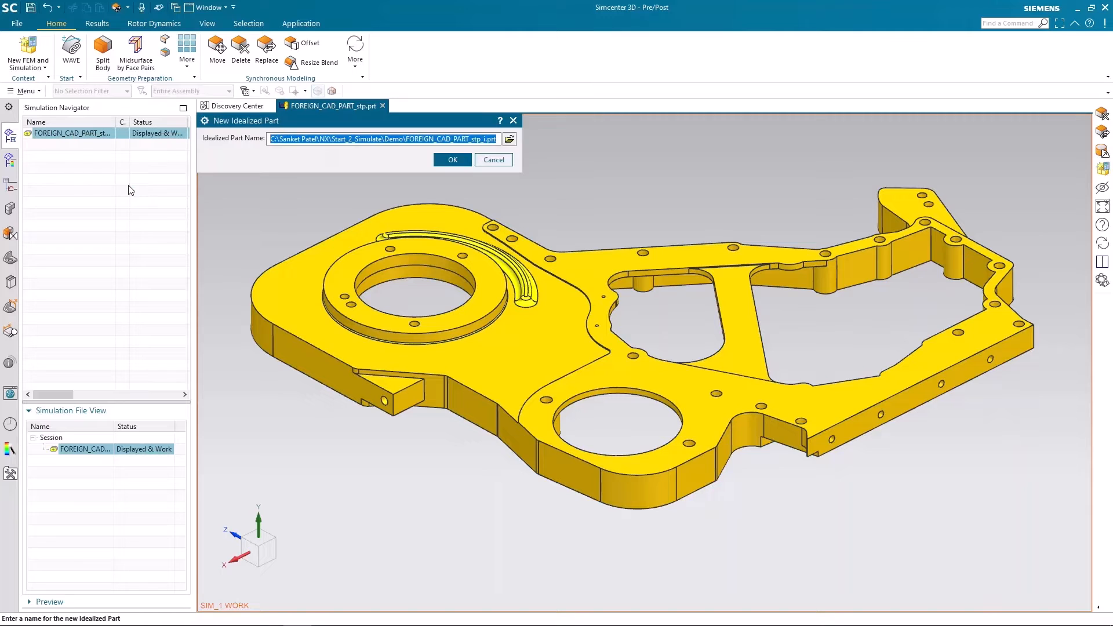
{"action": "left_click", "coordinate": [447, 158]}
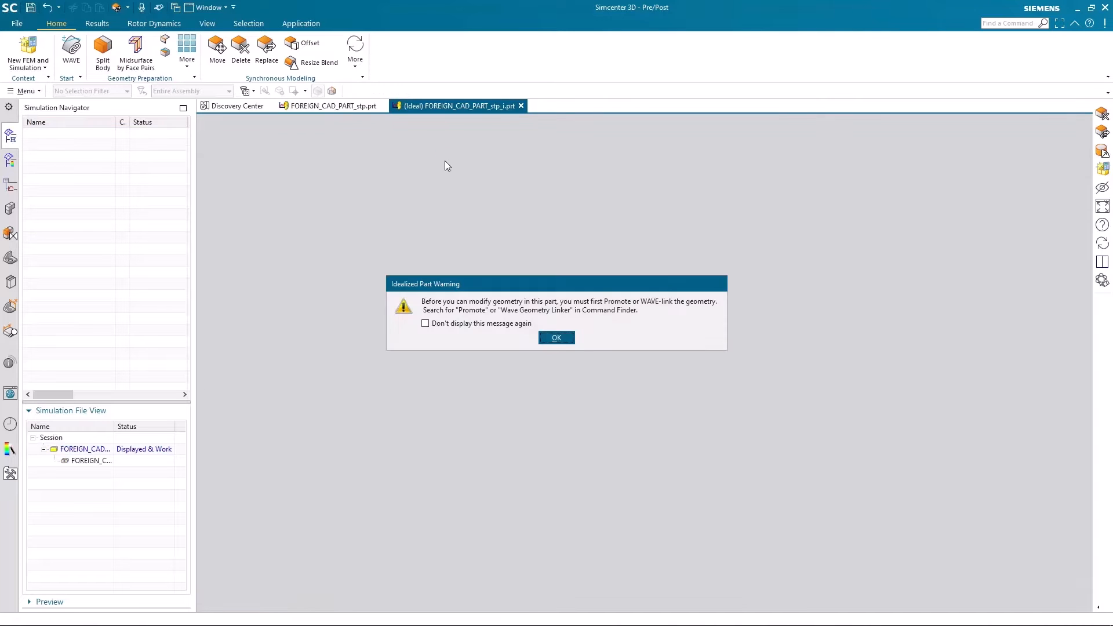
{"action": "left_click", "coordinate": [555, 339]}
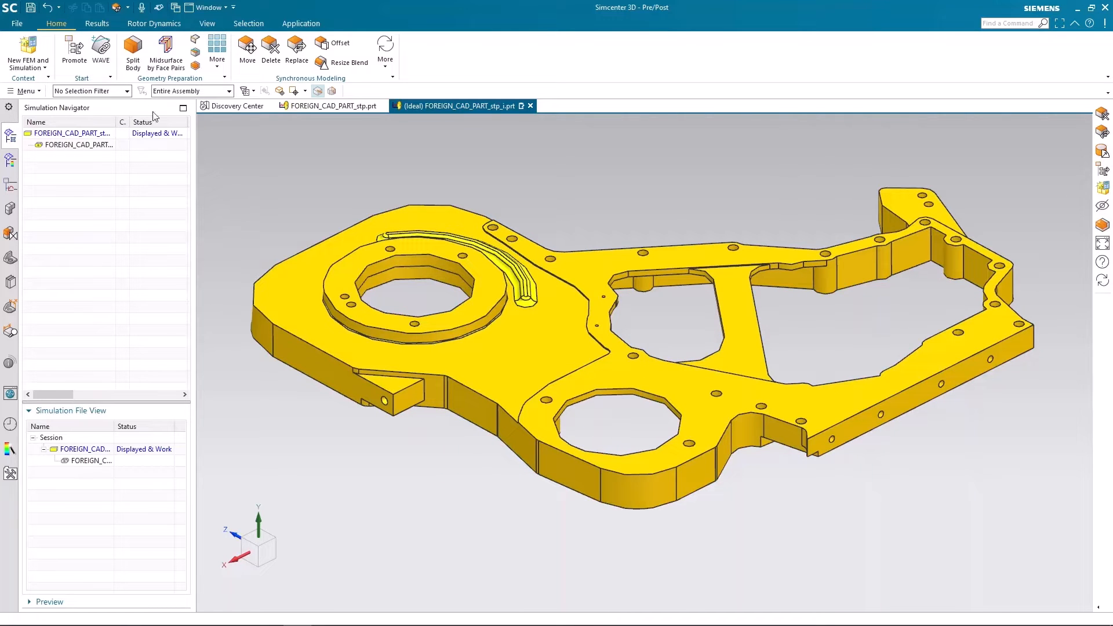
Promote the plate's solid body into the idealized part
{"action": "left_click", "coordinate": [75, 51]}
{"action": "left_click", "coordinate": [385, 378]}
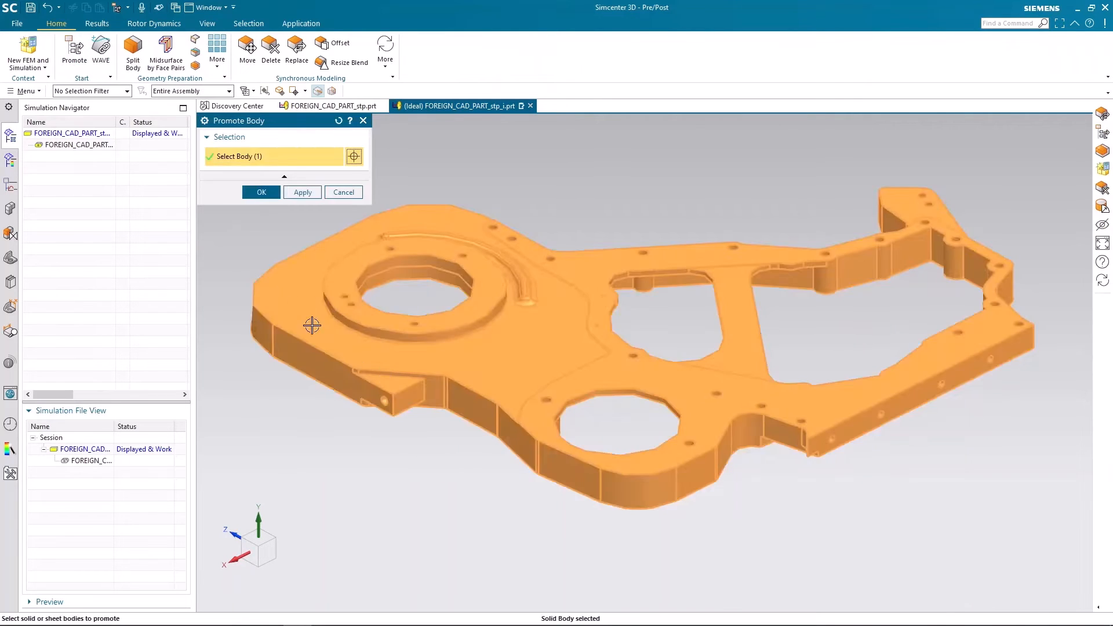
{"action": "left_click", "coordinate": [262, 193]}
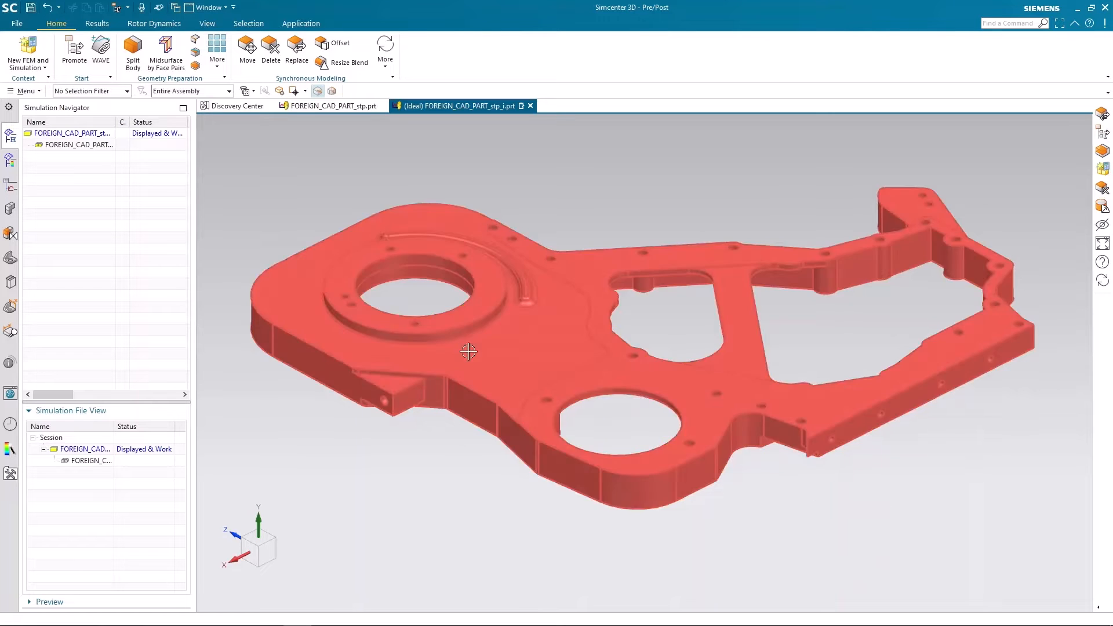
Replace the recessed top face of the web between the two large cutouts with the surrounding plate's top face, at 0 mm offset
{"action": "scroll", "coordinate": [888, 480], "scroll_direction": "down", "scroll_amount": 1}
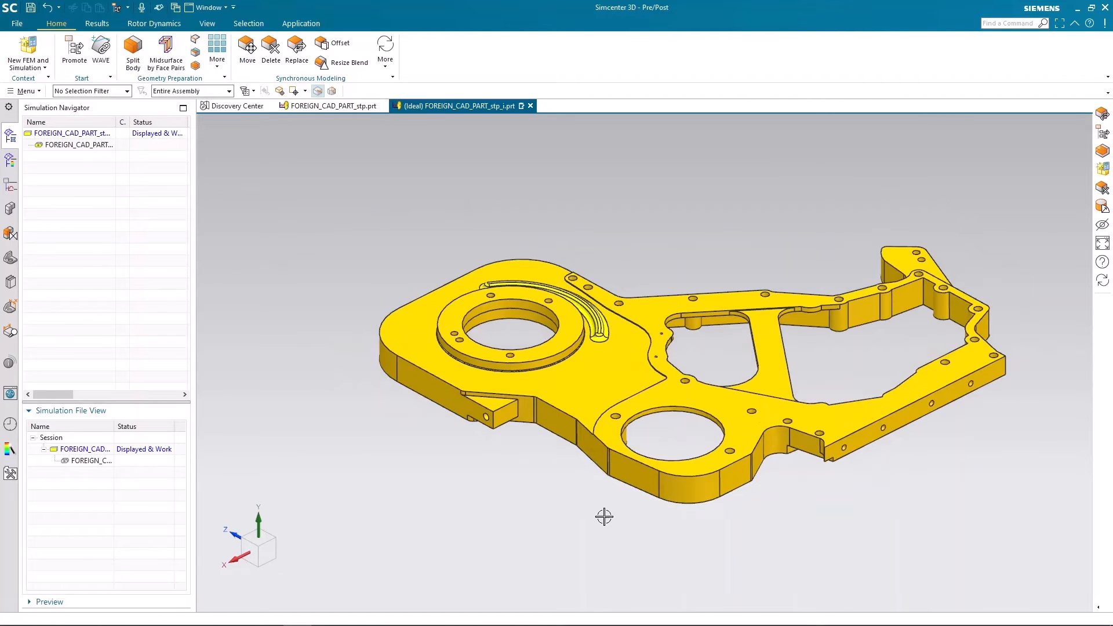
{"action": "scroll", "coordinate": [602, 515], "scroll_direction": "up", "scroll_amount": 2}
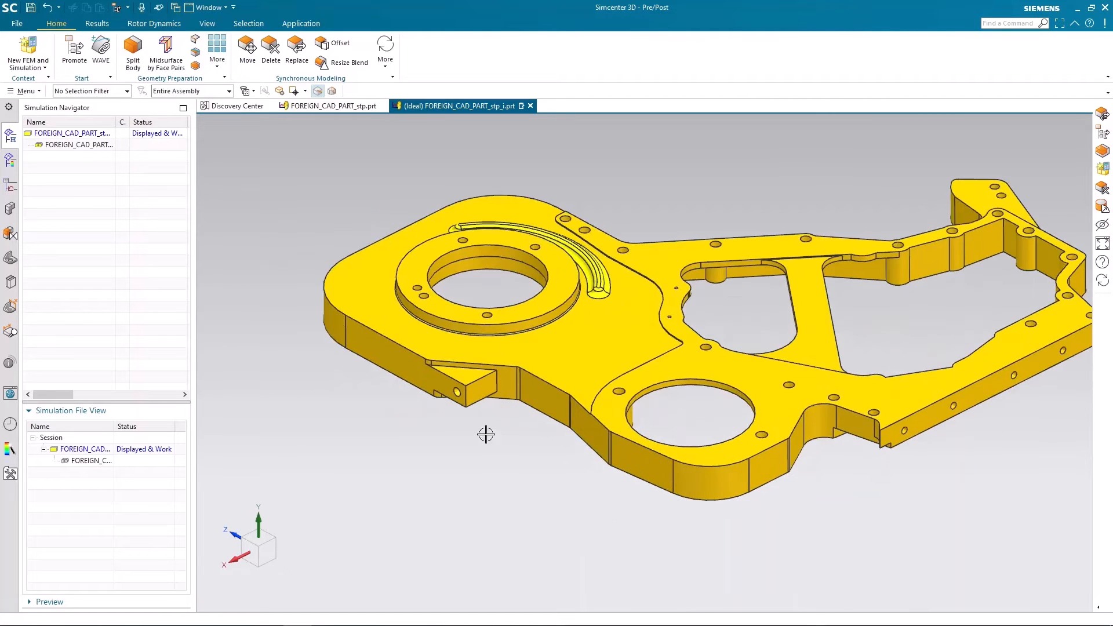
{"action": "left_click", "coordinate": [293, 63]}
{"action": "left_click", "coordinate": [812, 280]}
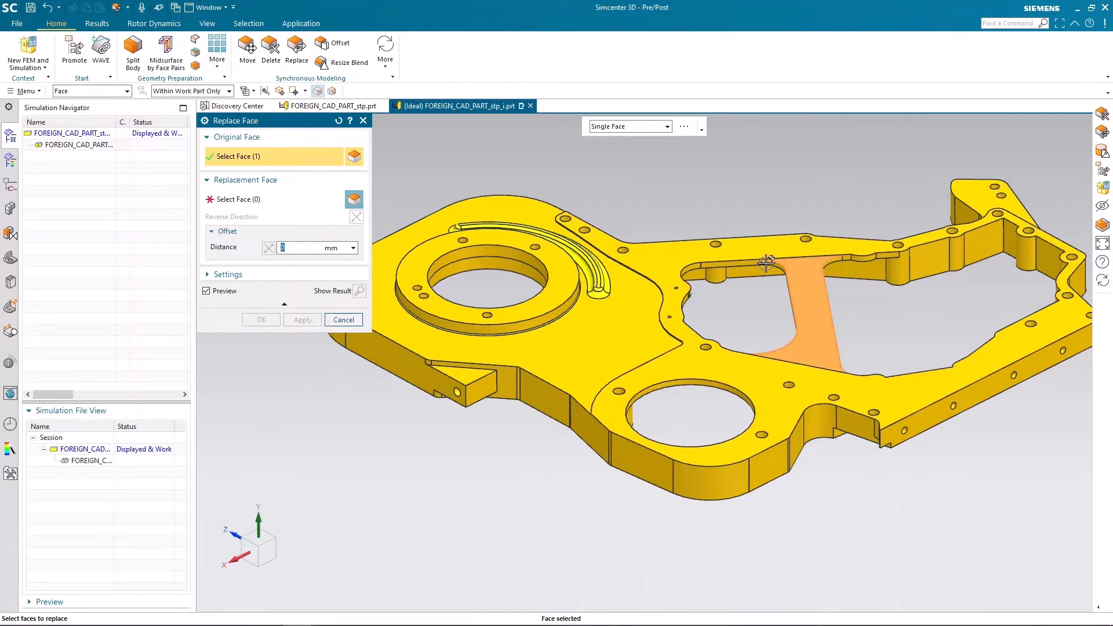
{"action": "left_click", "coordinate": [286, 200]}
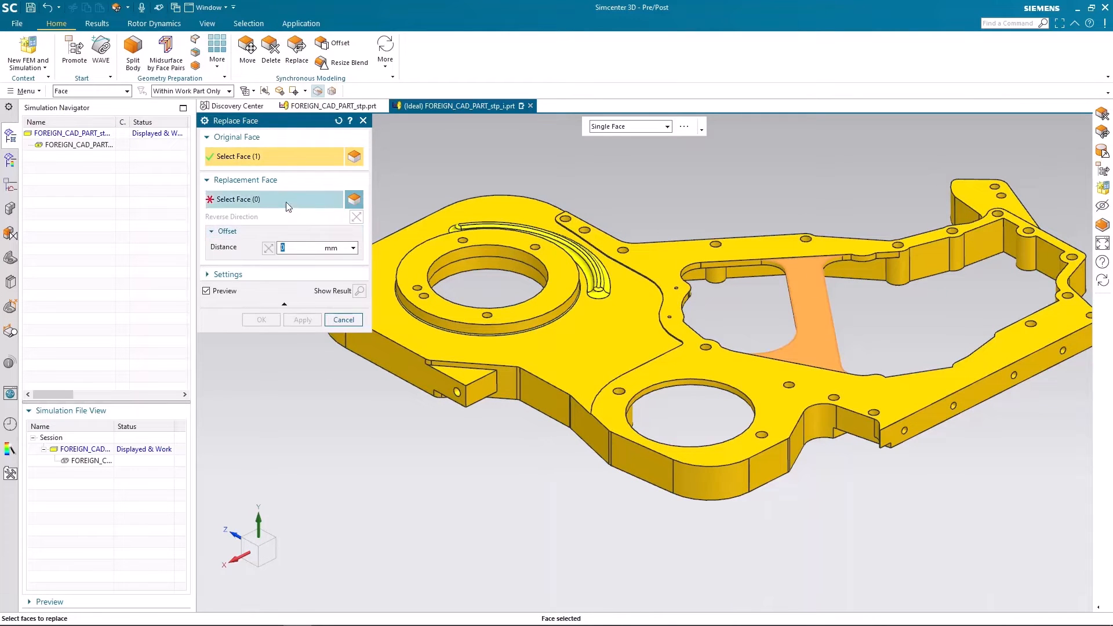
{"action": "left_click", "coordinate": [687, 243]}
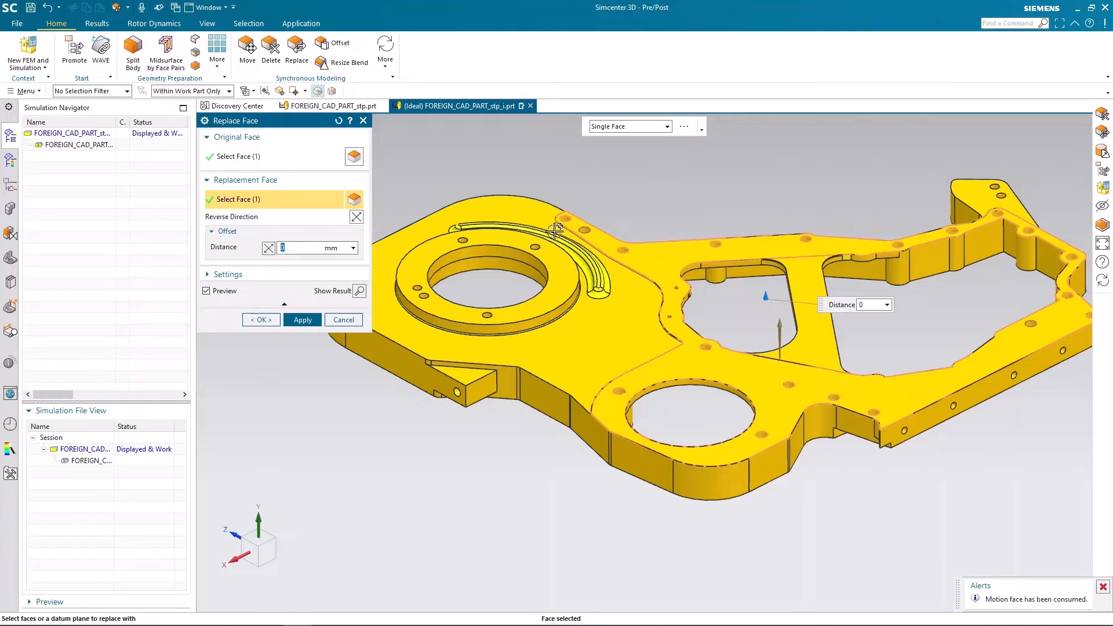
{"action": "left_click", "coordinate": [301, 318]}
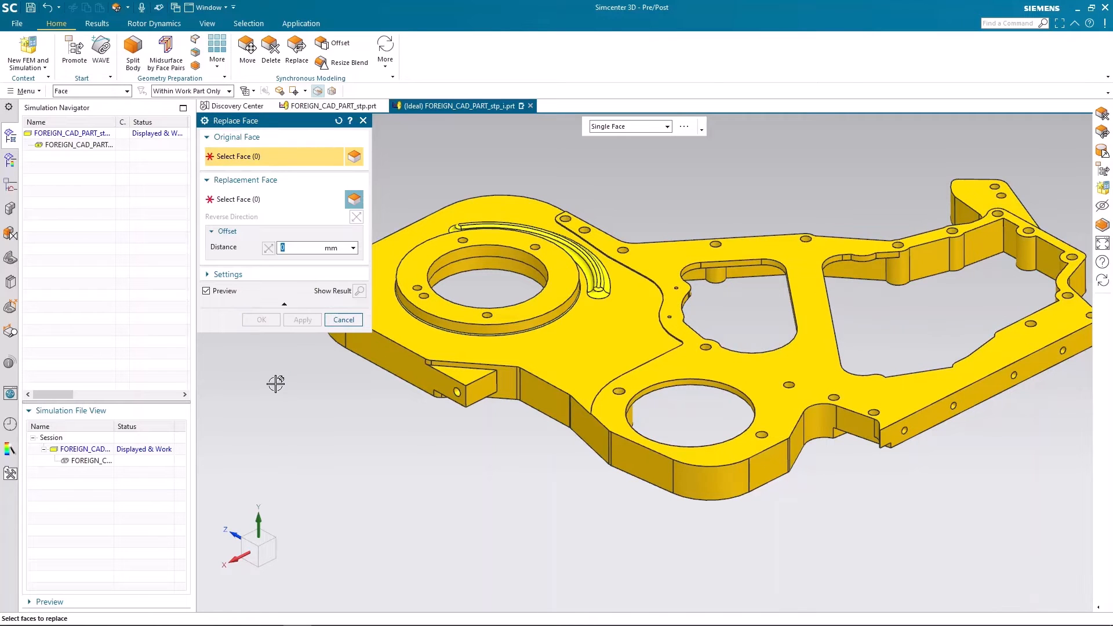
Replace the top face around the ring boss with the adjoining top face of the frame side, at 0 mm offset
{"action": "left_click", "coordinate": [628, 305]}
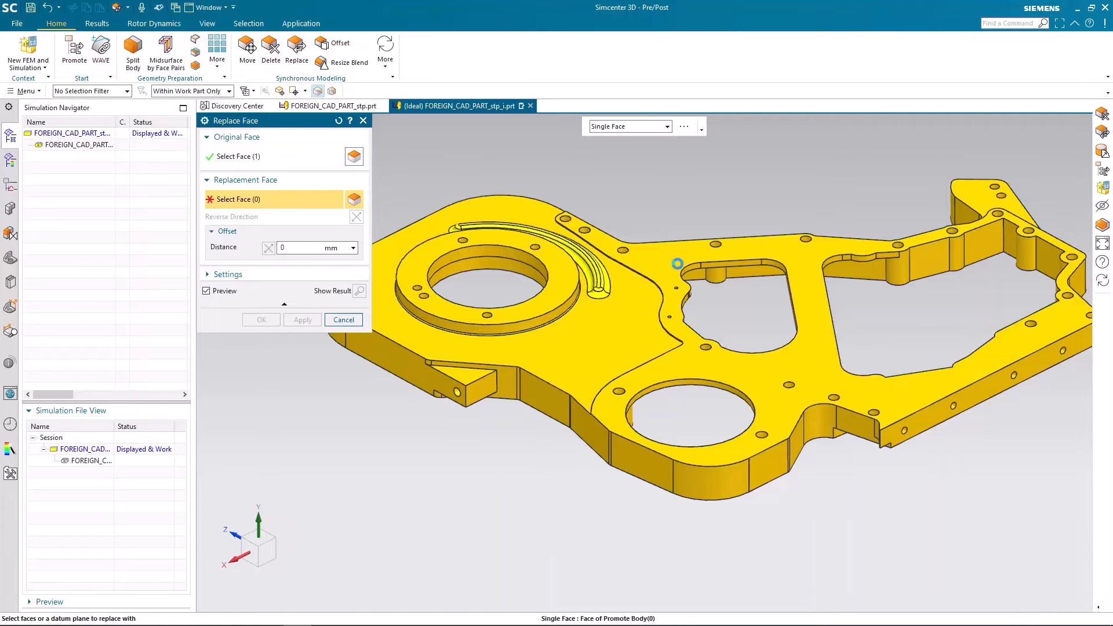
{"action": "left_click", "coordinate": [677, 262]}
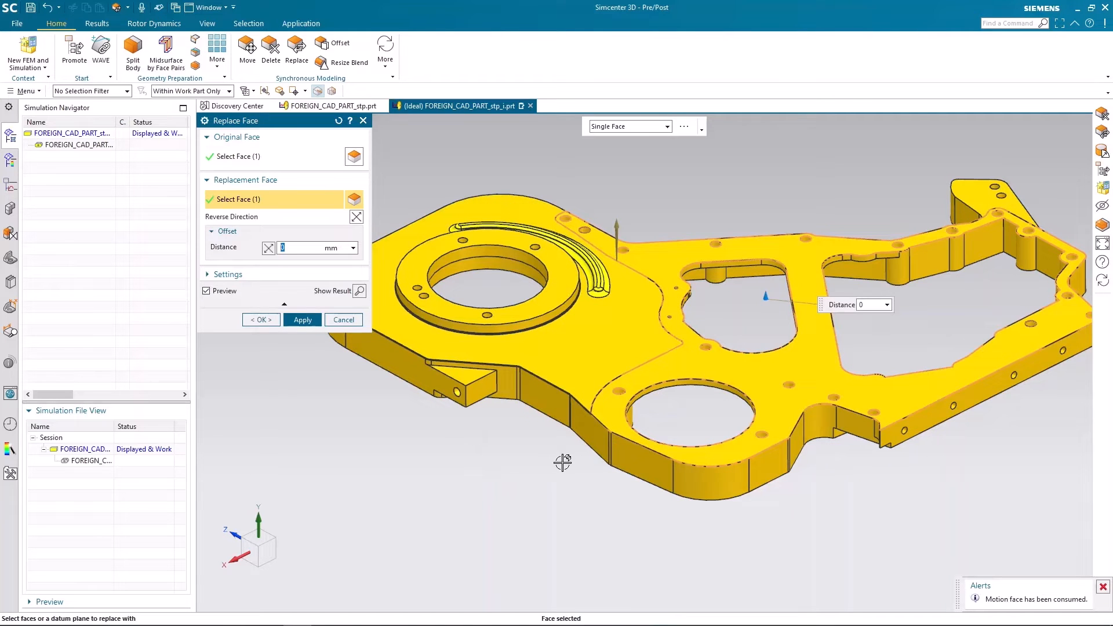
{"action": "left_click", "coordinate": [264, 320]}
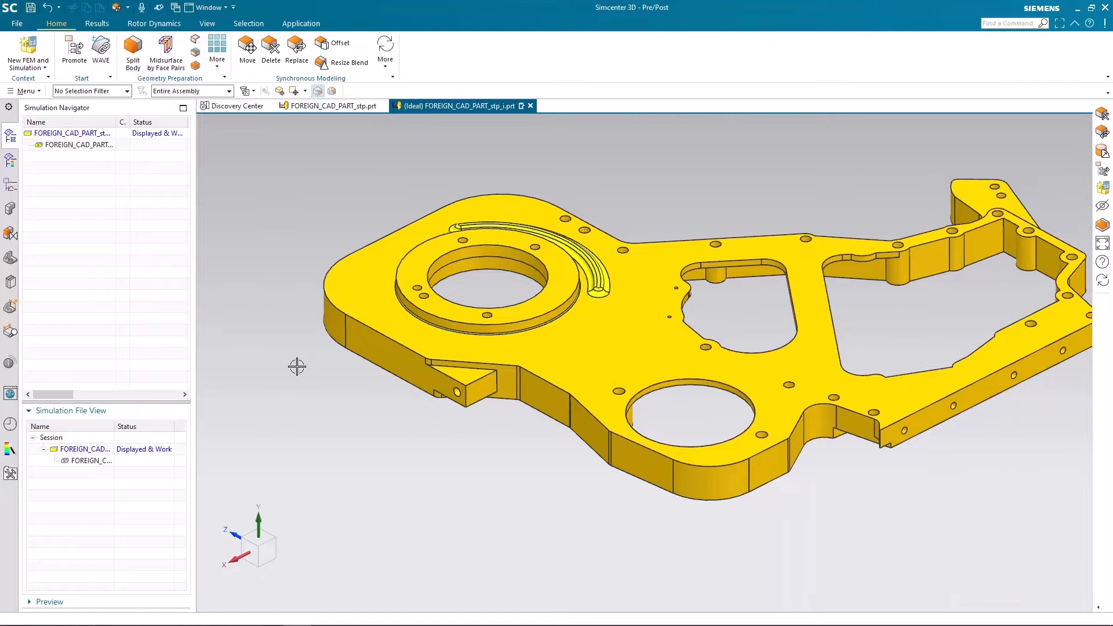
Delete the curved groove beside the ring boss with Delete Face, using the Face type and the Boss or Pocket Faces selection rule
{"action": "middle_click_drag", "start_coordinate": [323, 365], "coordinate": [294, 366], "text": "shift"}
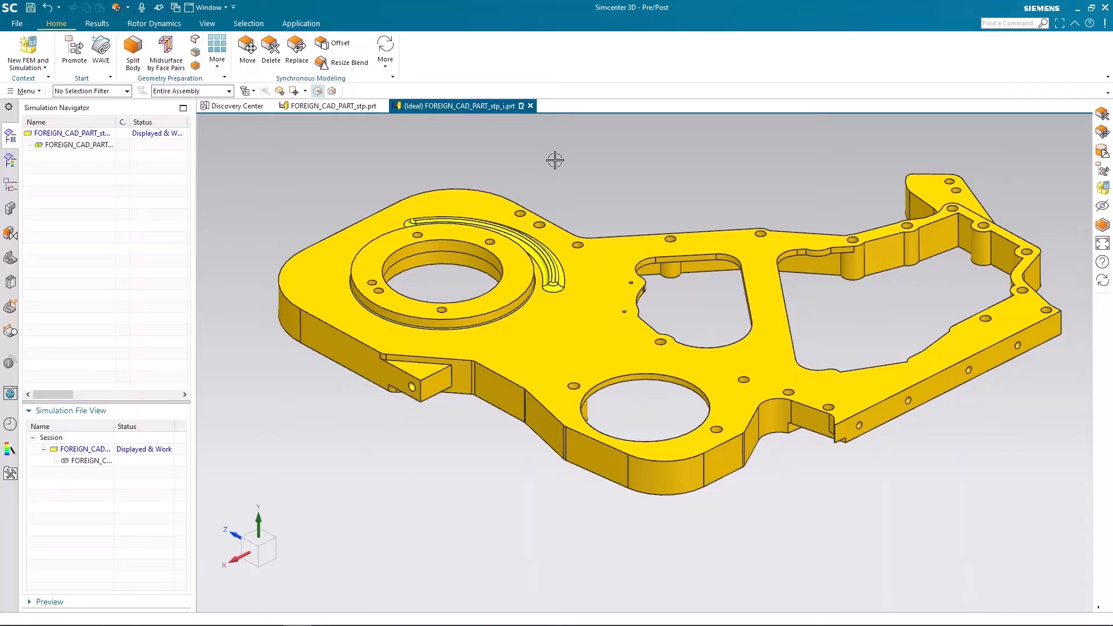
{"action": "middle_click_drag", "start_coordinate": [554, 161], "coordinate": [555, 175]}
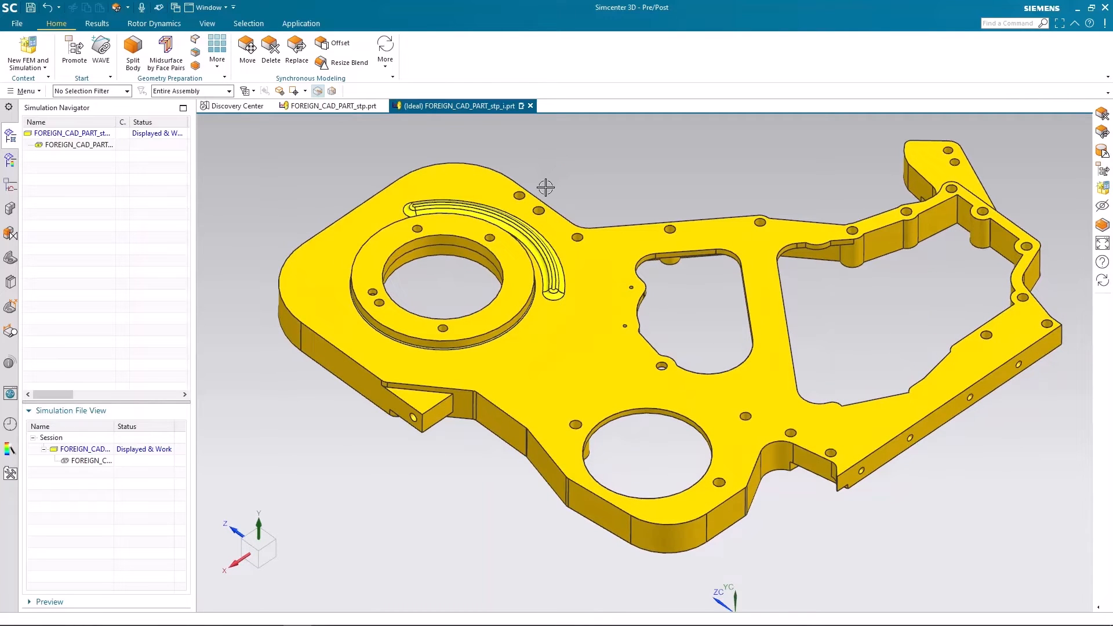
{"action": "scroll", "coordinate": [510, 209], "scroll_direction": "up", "scroll_amount": 3}
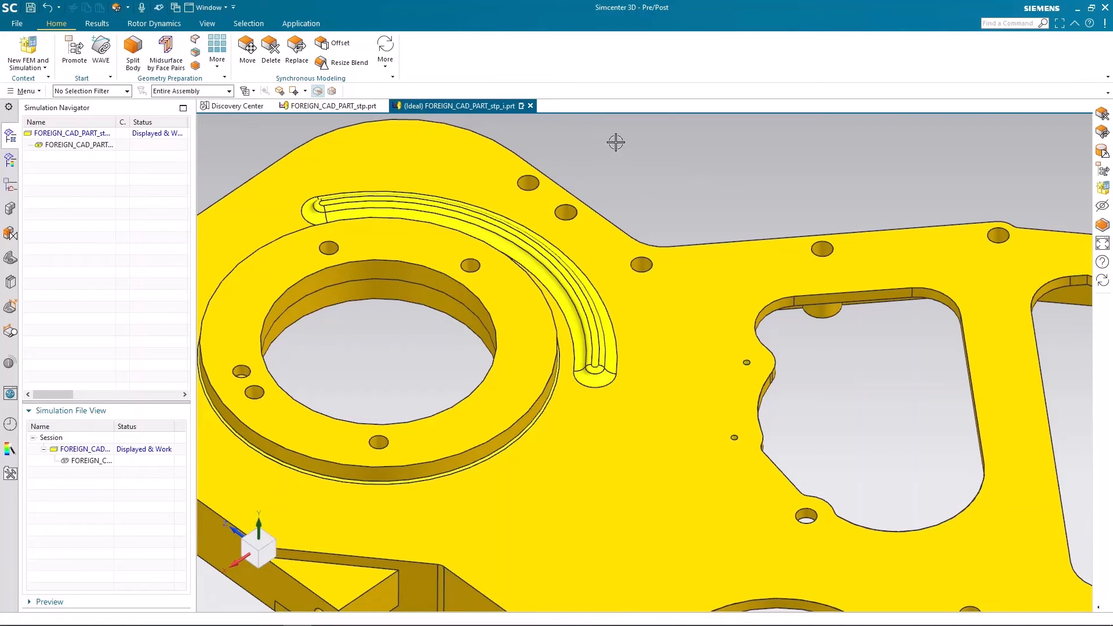
{"action": "left_click", "coordinate": [271, 52]}
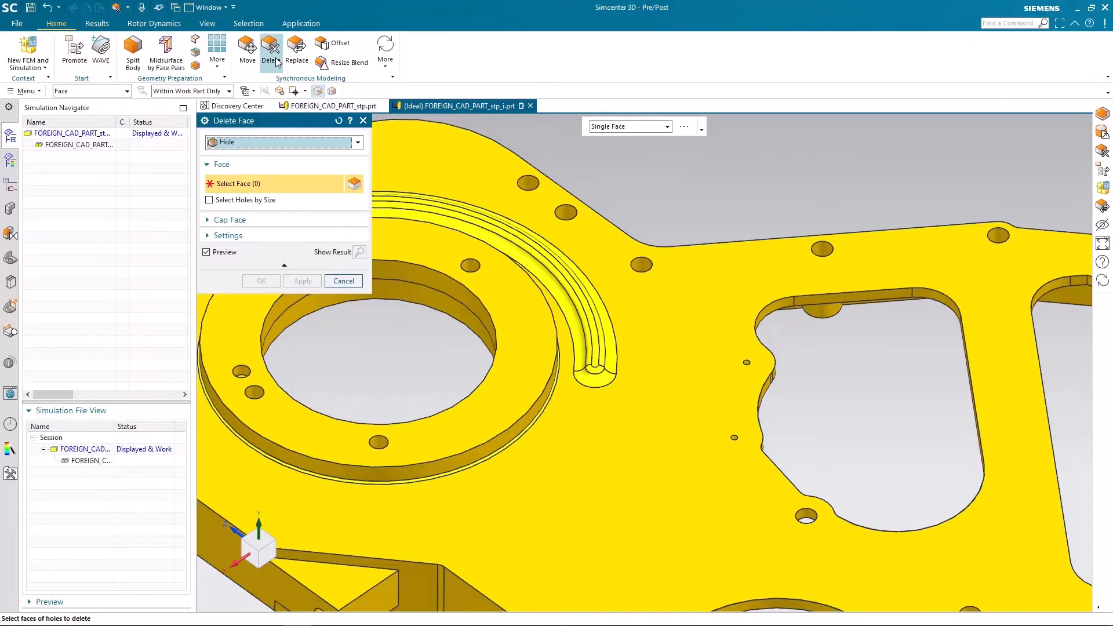
{"action": "left_click", "coordinate": [298, 142]}
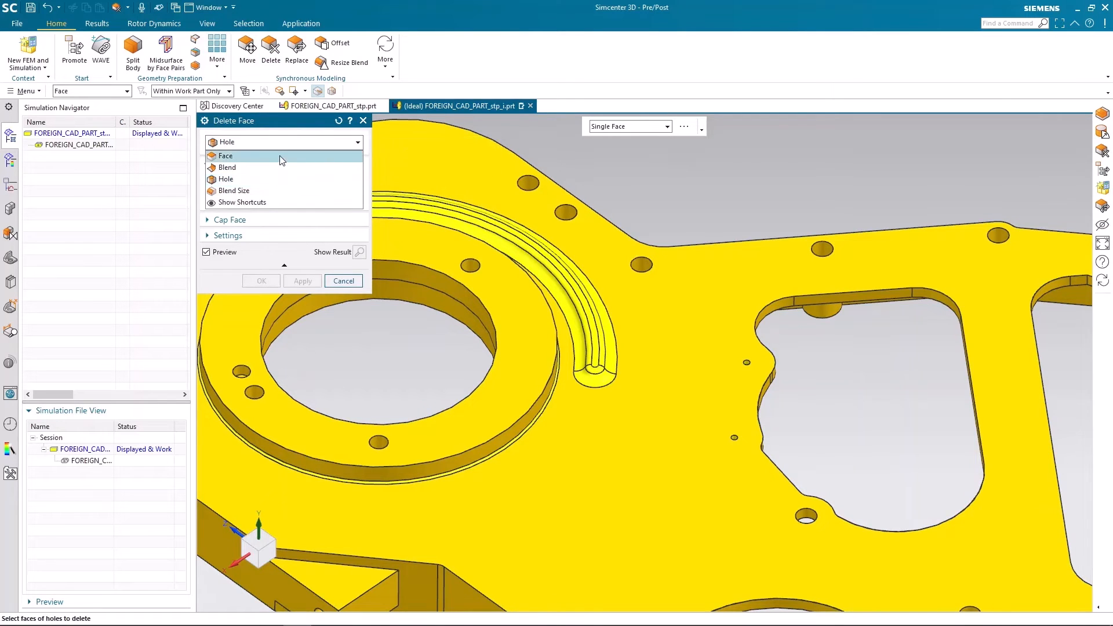
{"action": "left_click", "coordinate": [280, 159]}
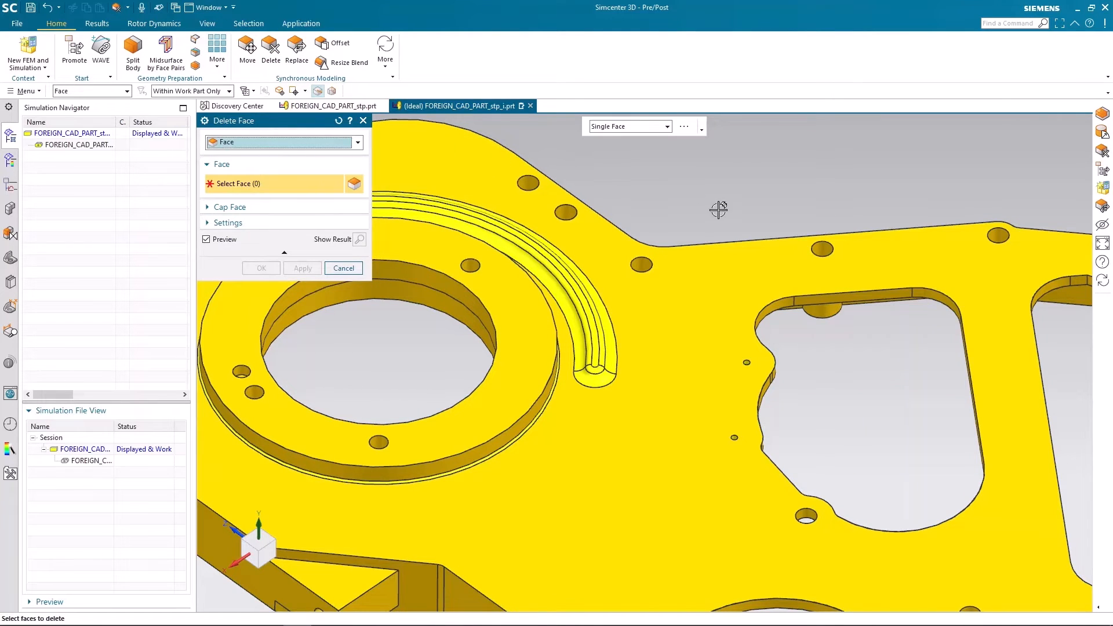
{"action": "left_click", "coordinate": [653, 127]}
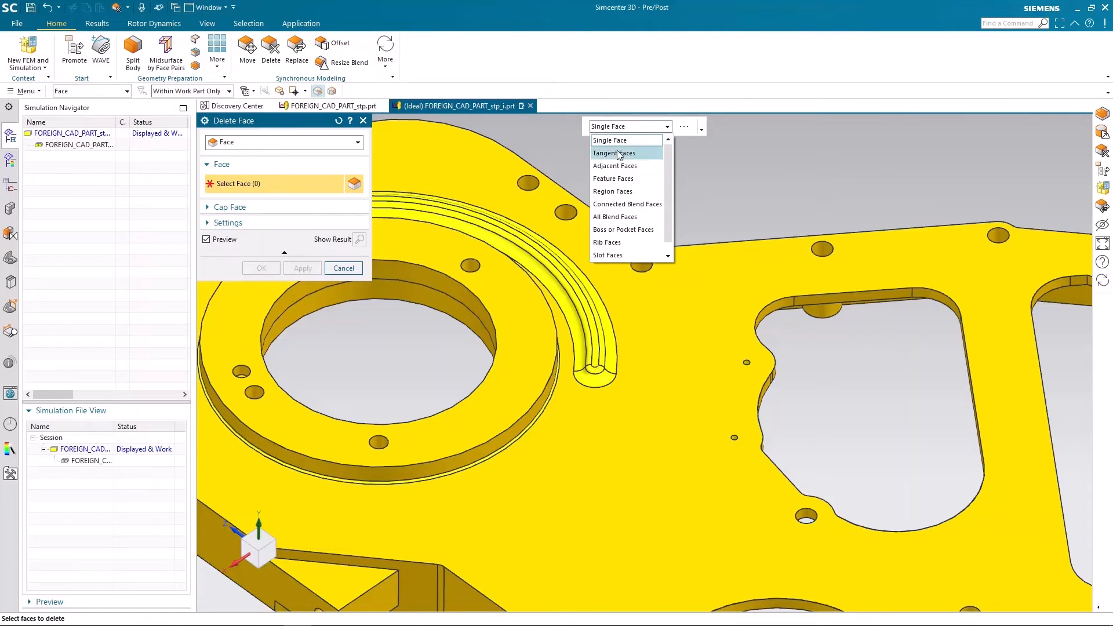
{"action": "left_click", "coordinate": [626, 230]}
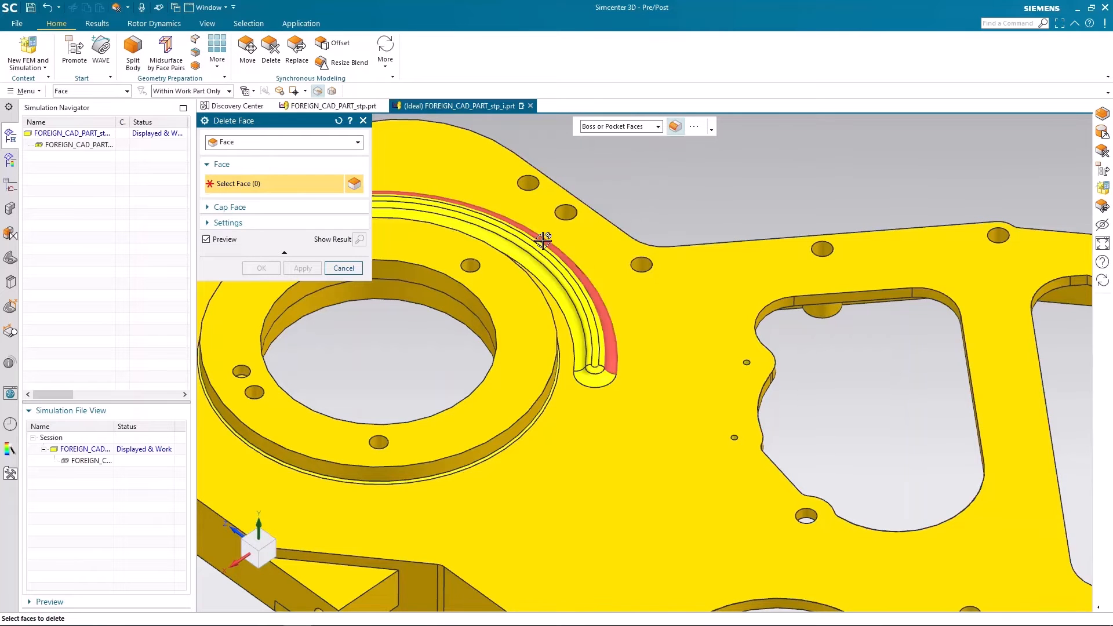
{"action": "left_click", "coordinate": [535, 246]}
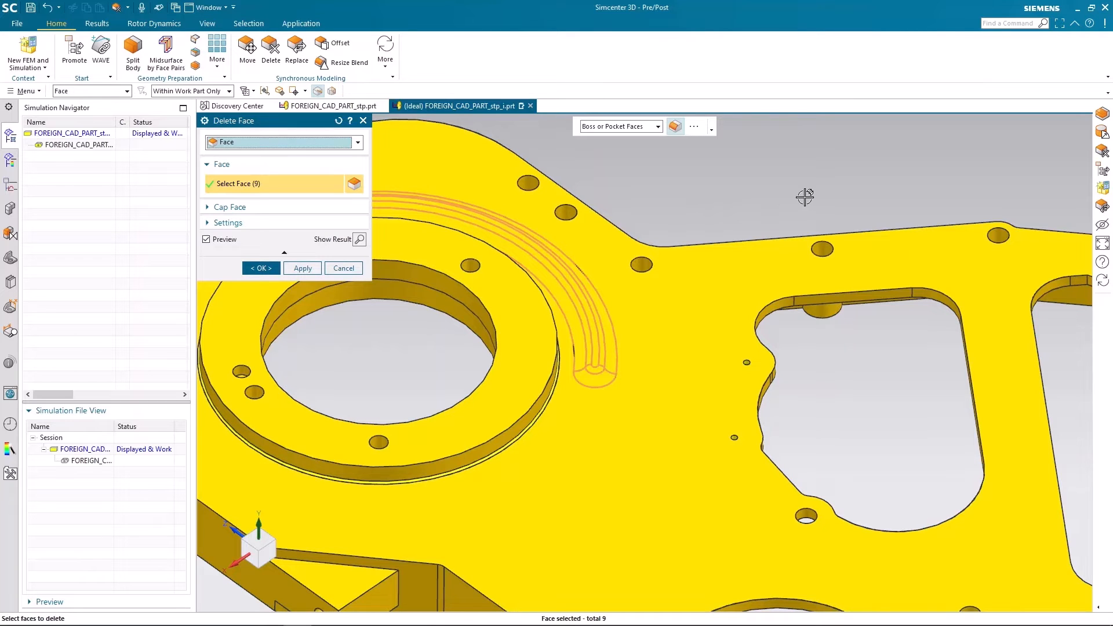
{"action": "scroll", "coordinate": [804, 195], "scroll_direction": "down", "scroll_amount": 2}
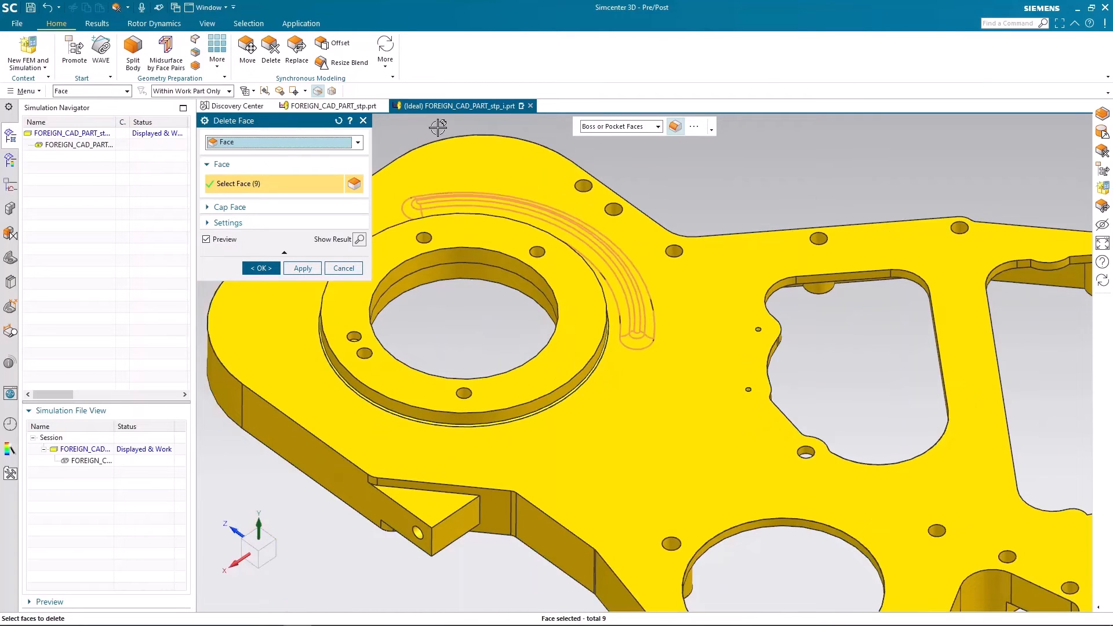
{"action": "scroll", "coordinate": [426, 131], "scroll_direction": "up", "scroll_amount": 1}
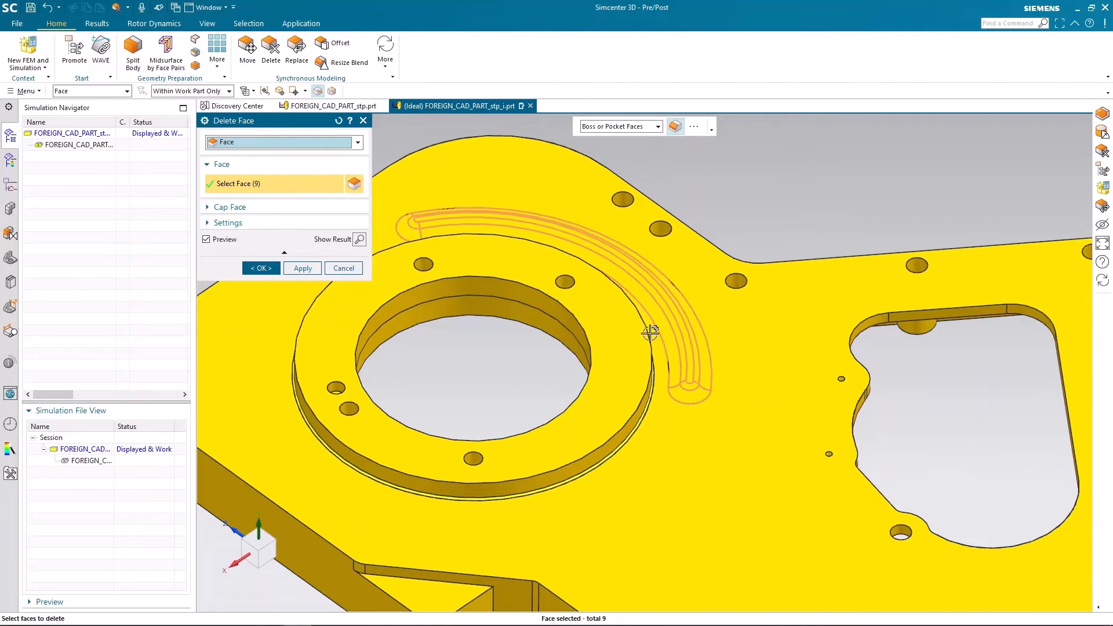
{"action": "left_click", "coordinate": [273, 269]}
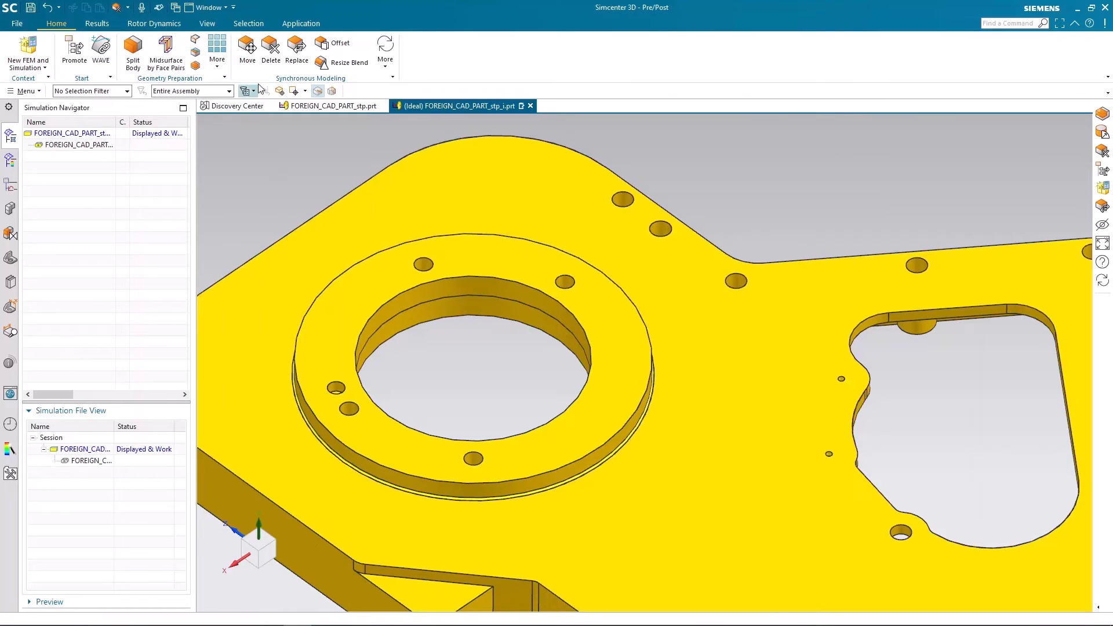
Set Delete Face to the Hole type and select the five small holes on the ring boss for removal
{"action": "left_click", "coordinate": [270, 47]}
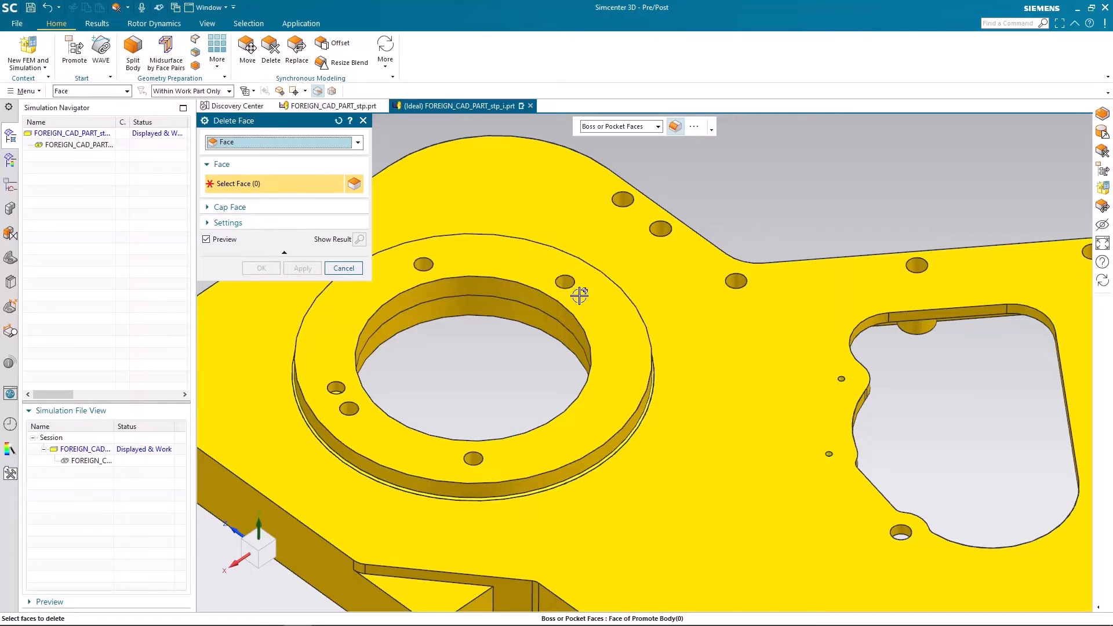
{"action": "left_click", "coordinate": [350, 144]}
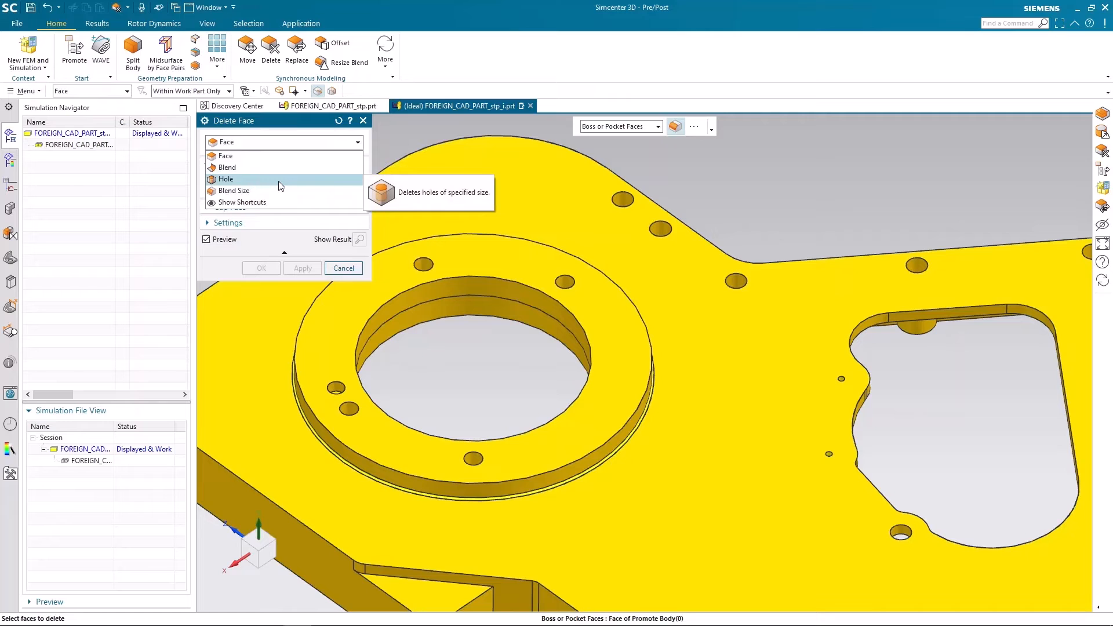
{"action": "left_click", "coordinate": [281, 181]}
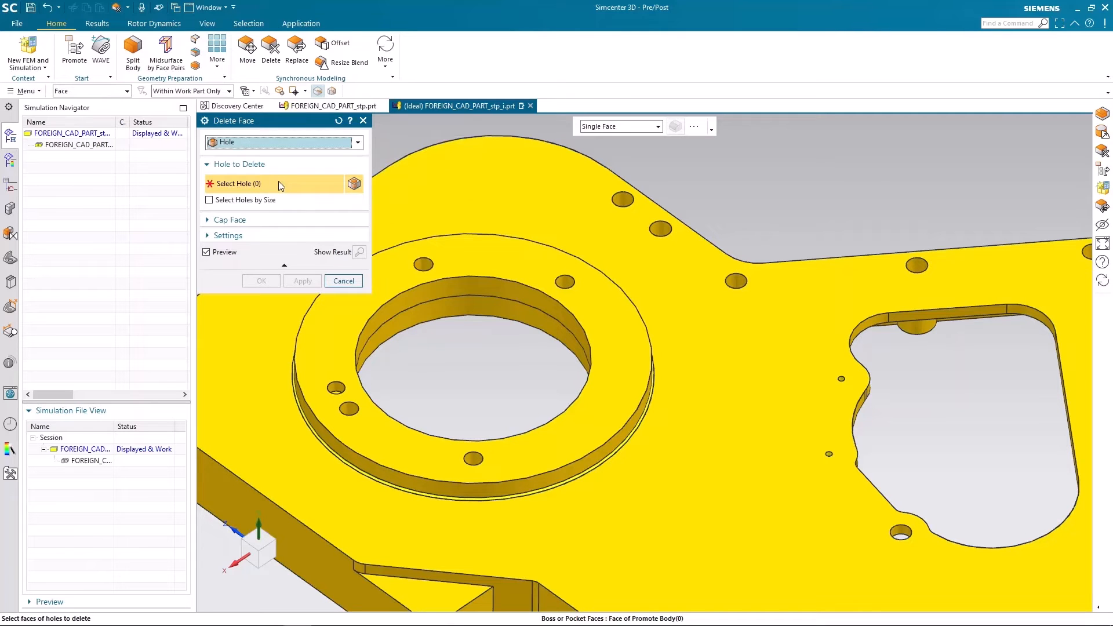
{"action": "left_click", "coordinate": [425, 262]}
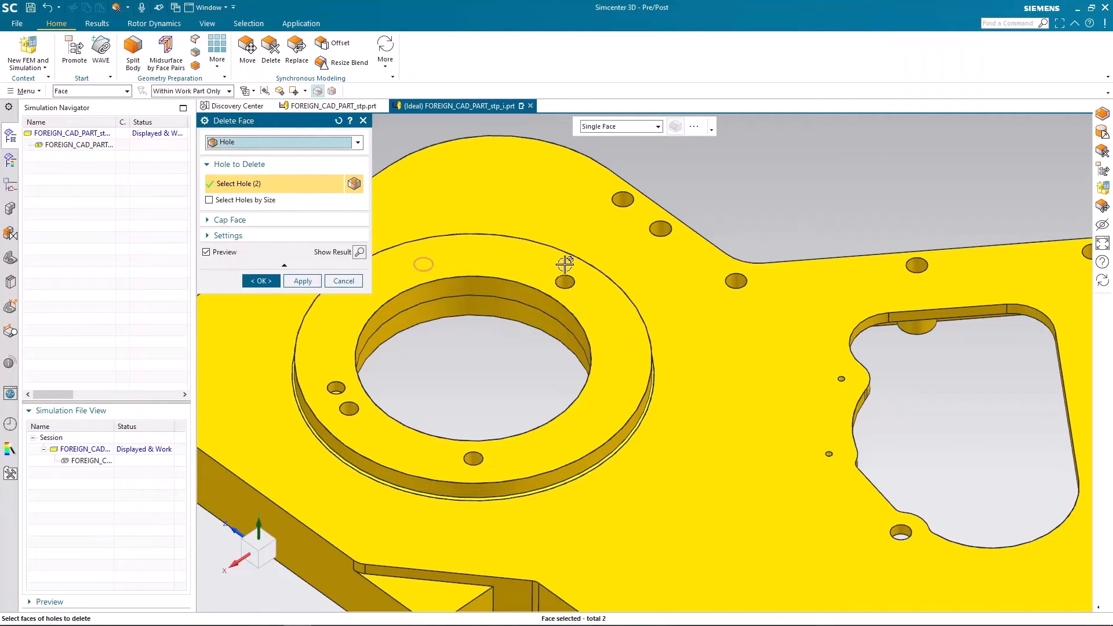
{"action": "left_click", "coordinate": [565, 281]}
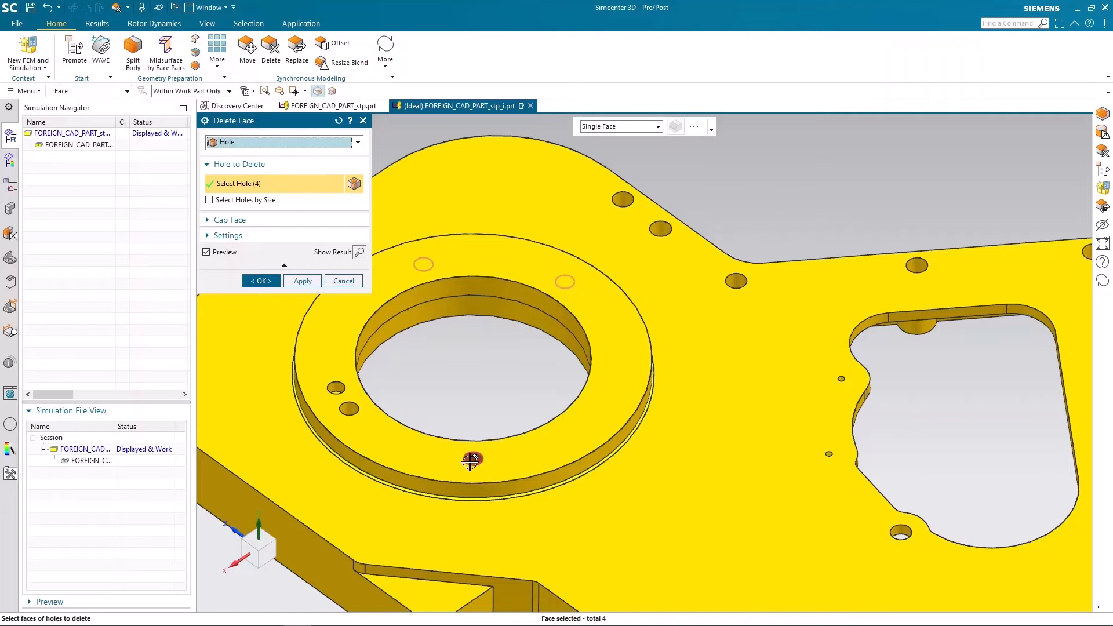
{"action": "left_click", "coordinate": [472, 459]}
{"action": "left_click", "coordinate": [349, 408]}
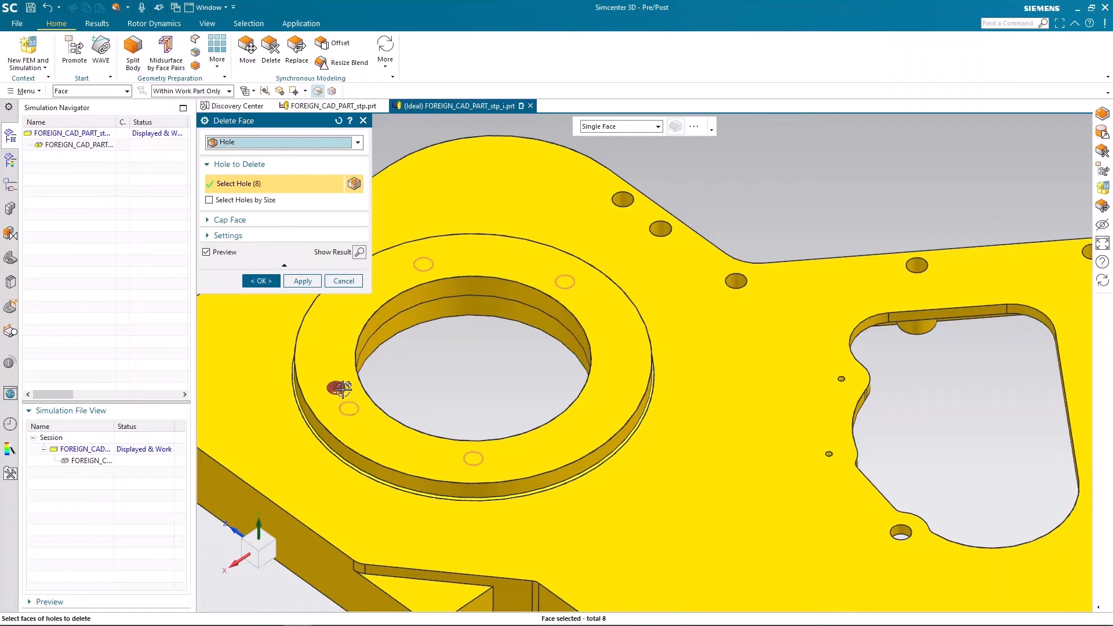
{"action": "left_click", "coordinate": [342, 388]}
Add the two holes on the arm projecting from the frame's far corner and delete all the selected holes
{"action": "scroll", "coordinate": [386, 367], "scroll_direction": "down", "scroll_amount": 3}
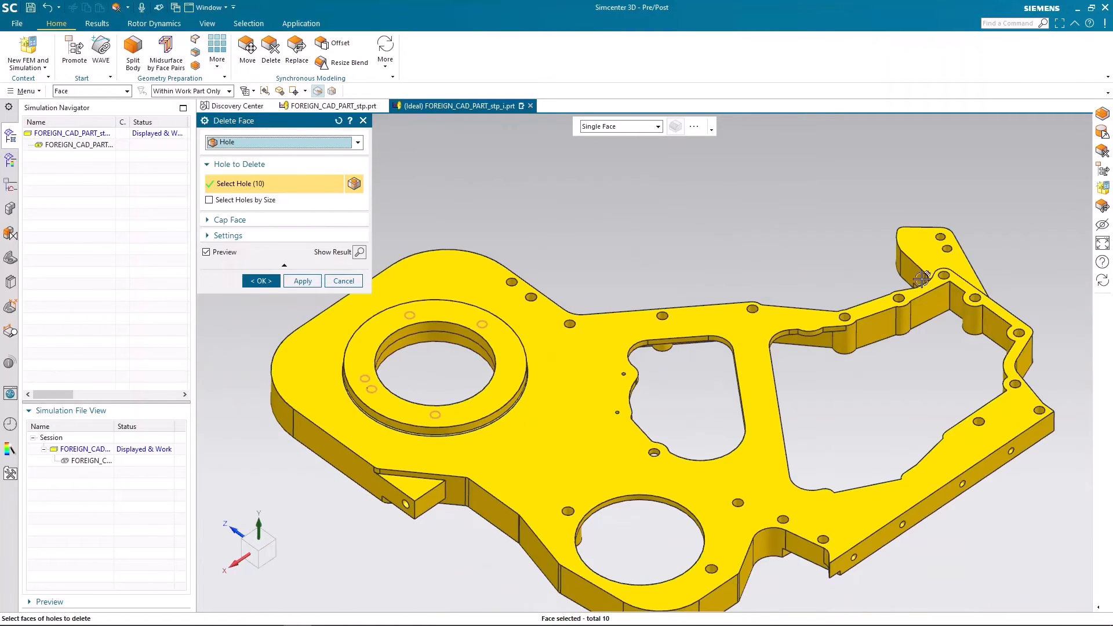
{"action": "scroll", "coordinate": [922, 279], "scroll_direction": "up", "scroll_amount": 3}
{"action": "left_click", "coordinate": [936, 240]}
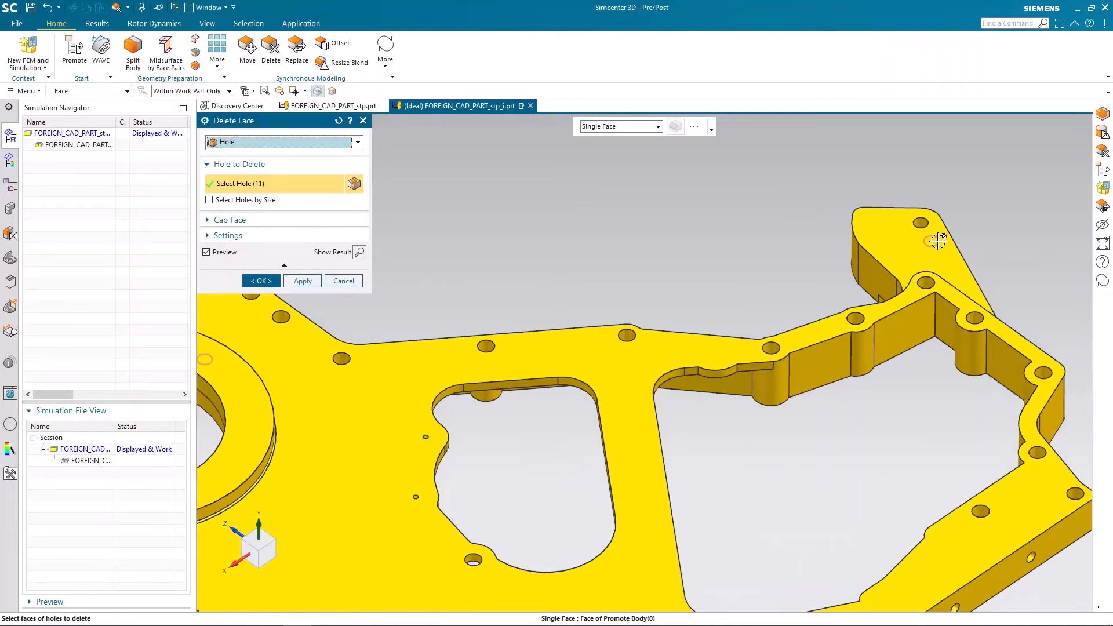
{"action": "left_click", "coordinate": [920, 223]}
{"action": "scroll", "coordinate": [1007, 249], "scroll_direction": "down", "scroll_amount": 3}
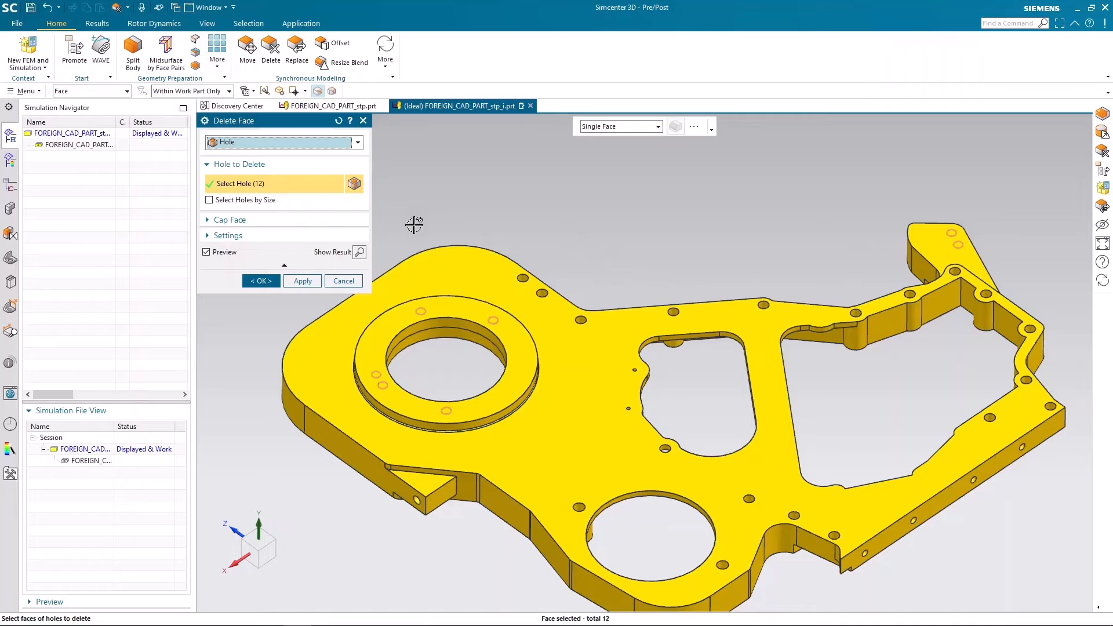
{"action": "left_click", "coordinate": [260, 281]}
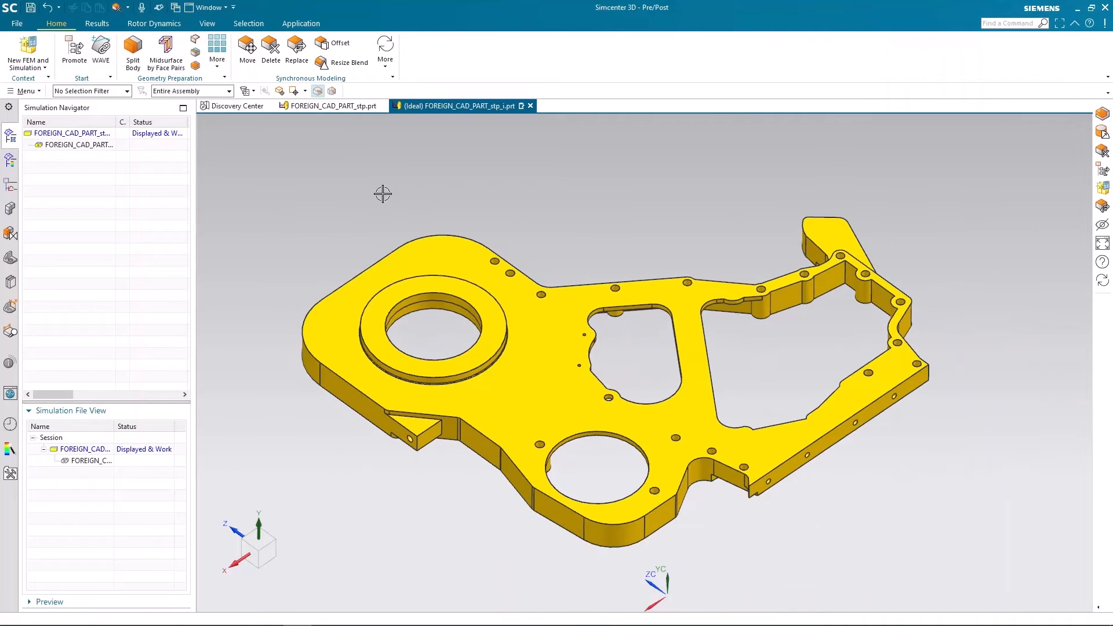
Set the radius of the plain circular cutout near the plate's lower edge to 40 mm with Radial Dimension
{"action": "scroll", "coordinate": [585, 548], "scroll_direction": "up", "scroll_amount": 2}
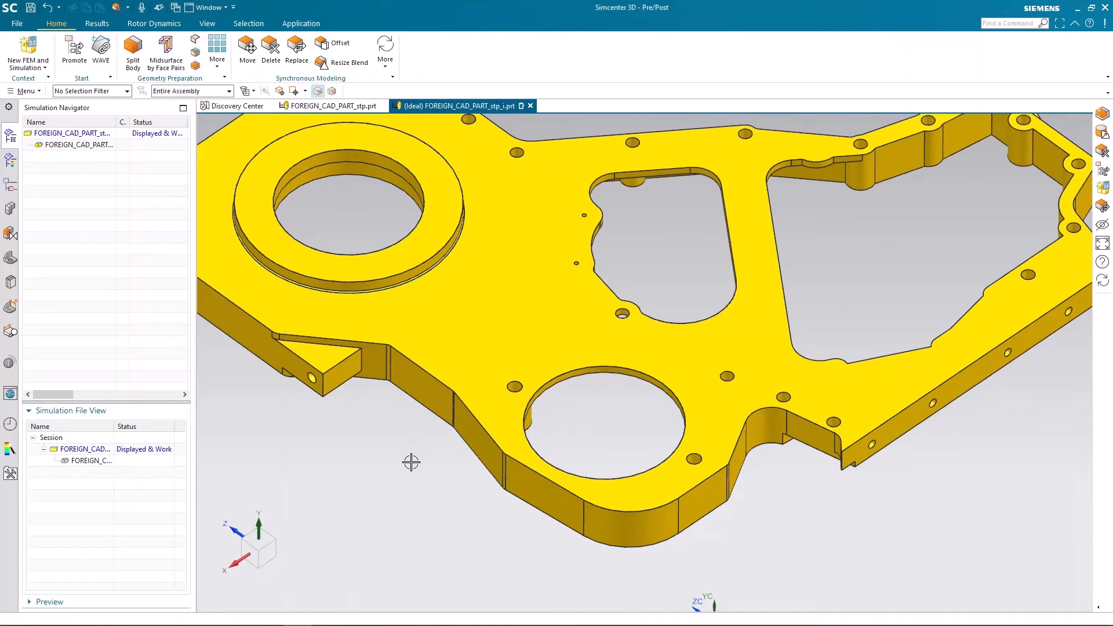
{"action": "left_click", "coordinate": [384, 67]}
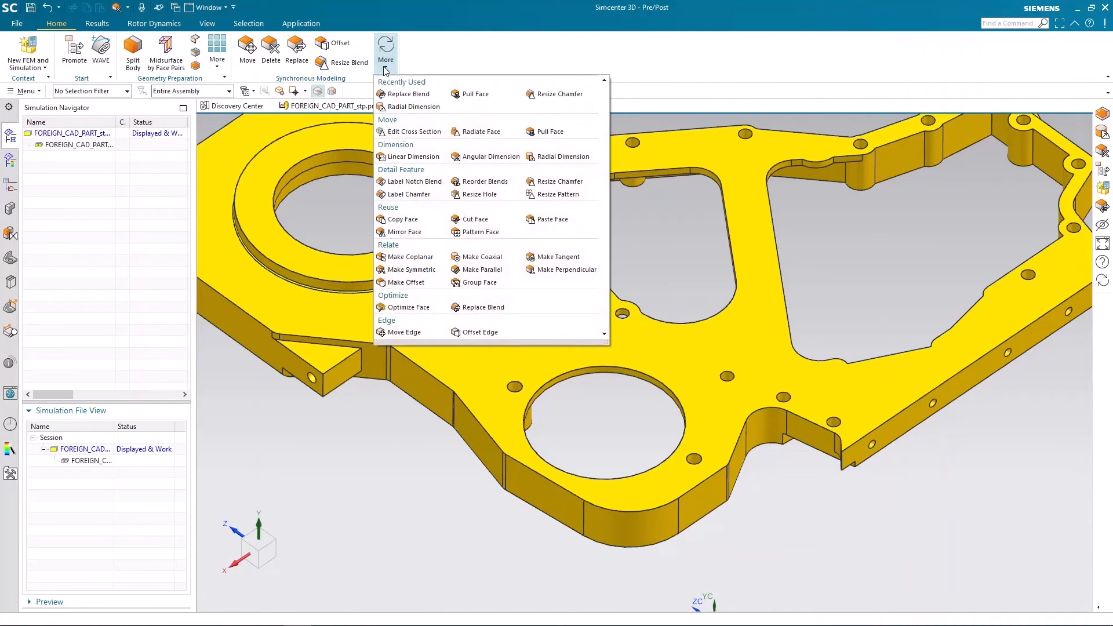
{"action": "left_click", "coordinate": [561, 158]}
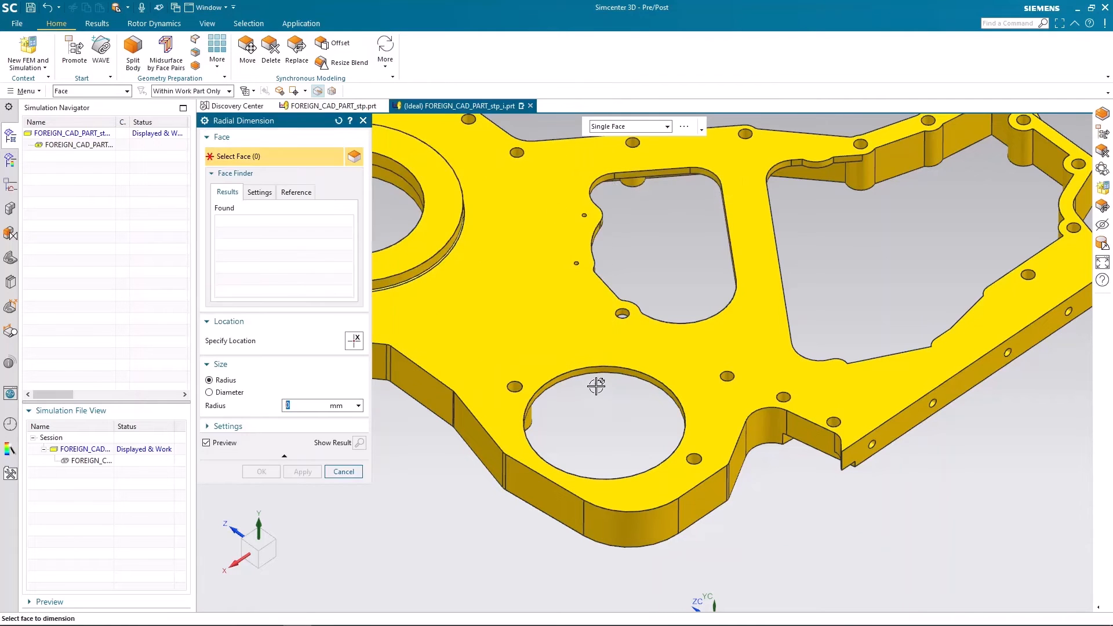
{"action": "left_click", "coordinate": [595, 374]}
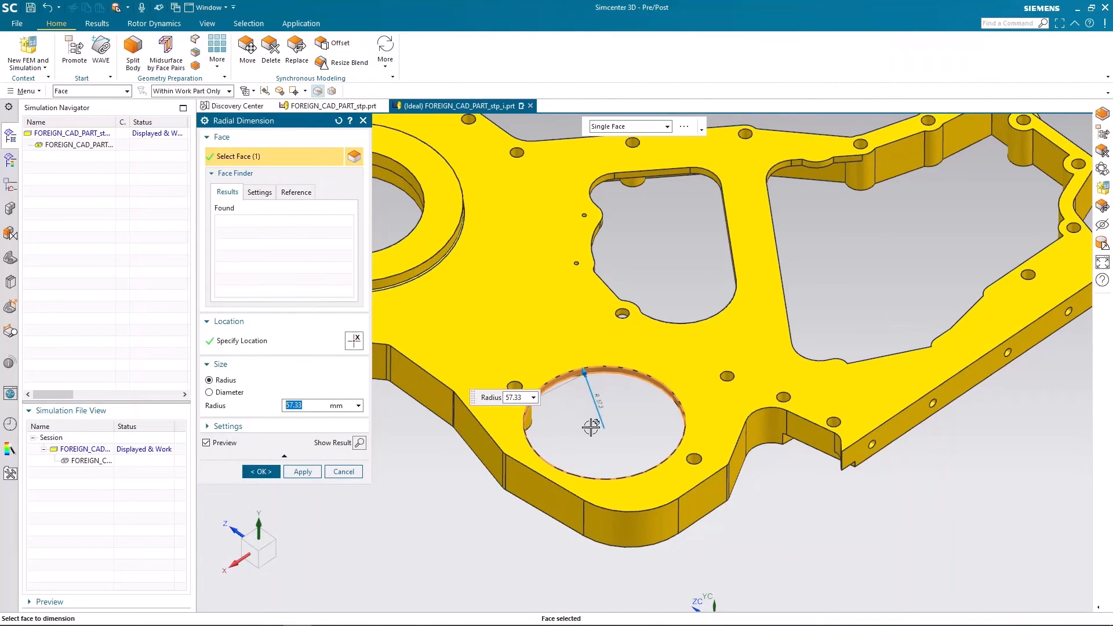
{"action": "left_click", "coordinate": [525, 397]}
{"action": "left_click_drag", "start_coordinate": [529, 398], "coordinate": [498, 401]}
{"action": "type", "text": "40"}
{"action": "key", "text": "Return"}
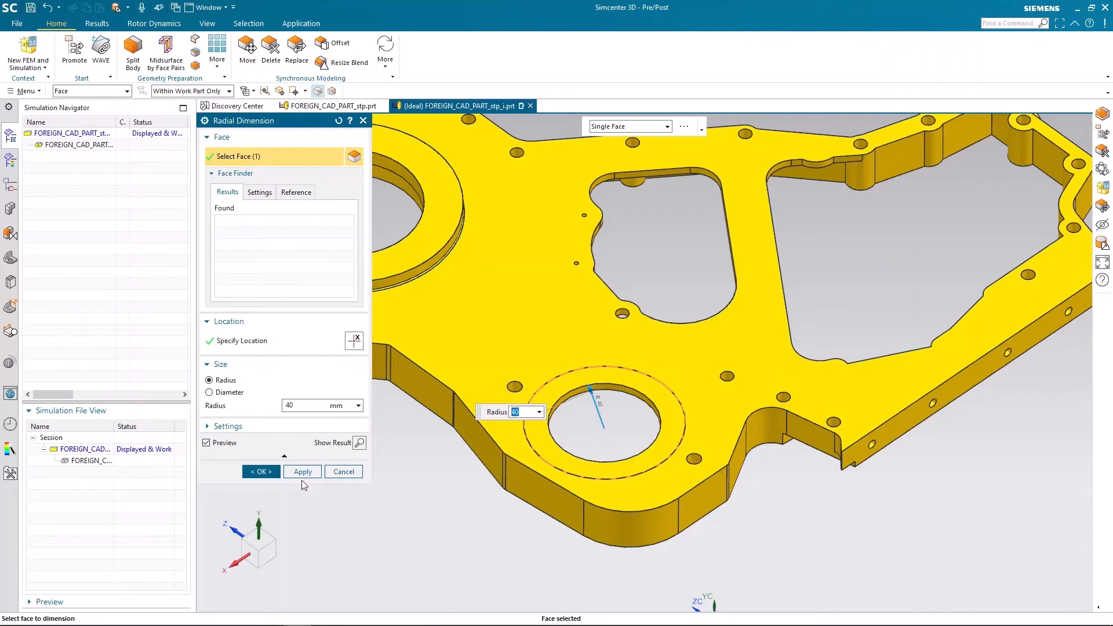
{"action": "left_click", "coordinate": [258, 471]}
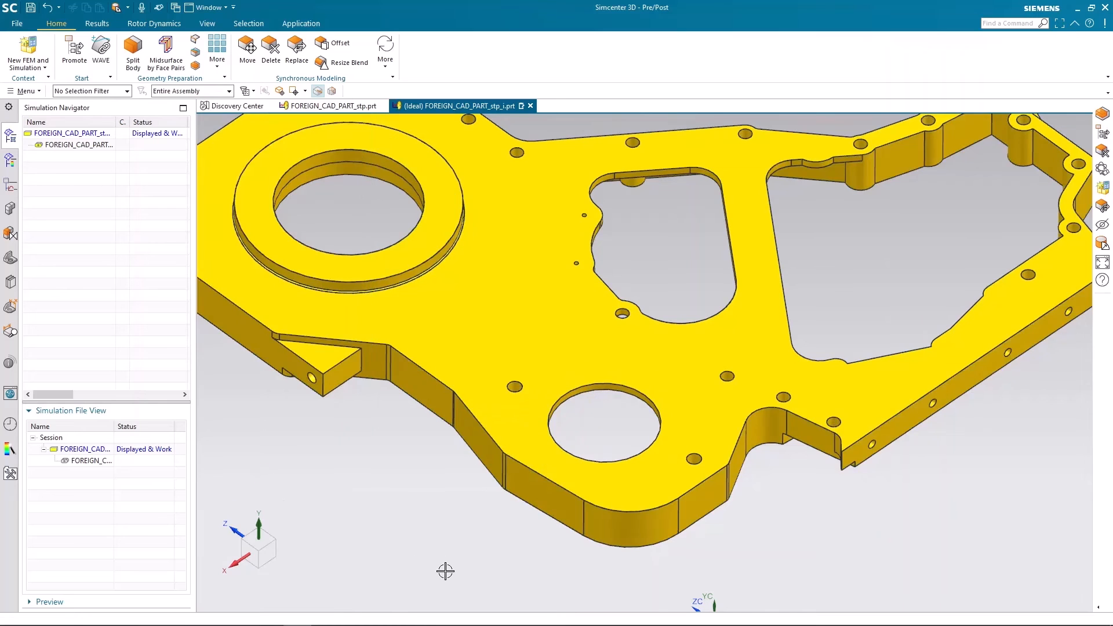
Remove all holes with a diameter of 20 or less from the plate body with Idealize Geometry, leaving blend removal off
{"action": "scroll", "coordinate": [444, 567], "scroll_direction": "down", "scroll_amount": 1}
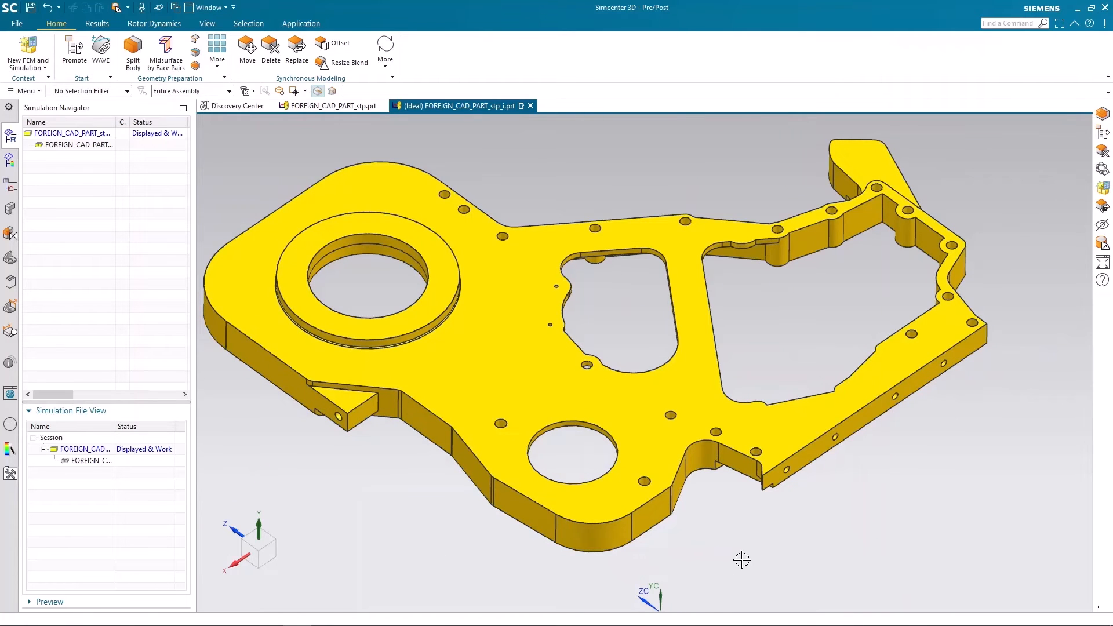
{"action": "scroll", "coordinate": [742, 560], "scroll_direction": "down", "scroll_amount": 1}
{"action": "scroll", "coordinate": [551, 572], "scroll_direction": "up", "scroll_amount": 1}
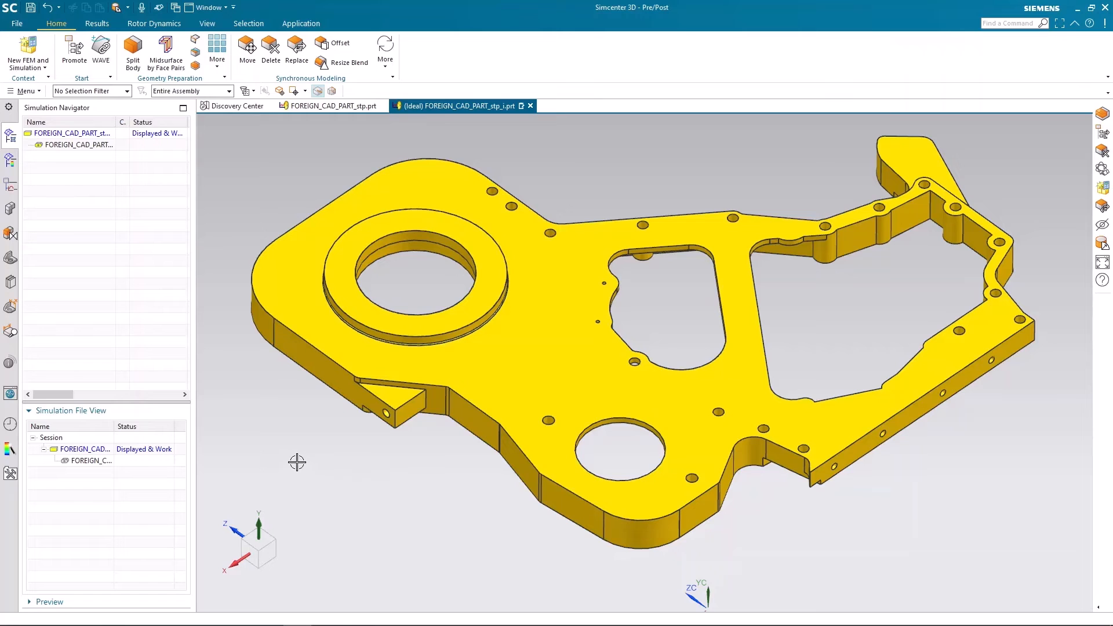
{"action": "left_click", "coordinate": [197, 67]}
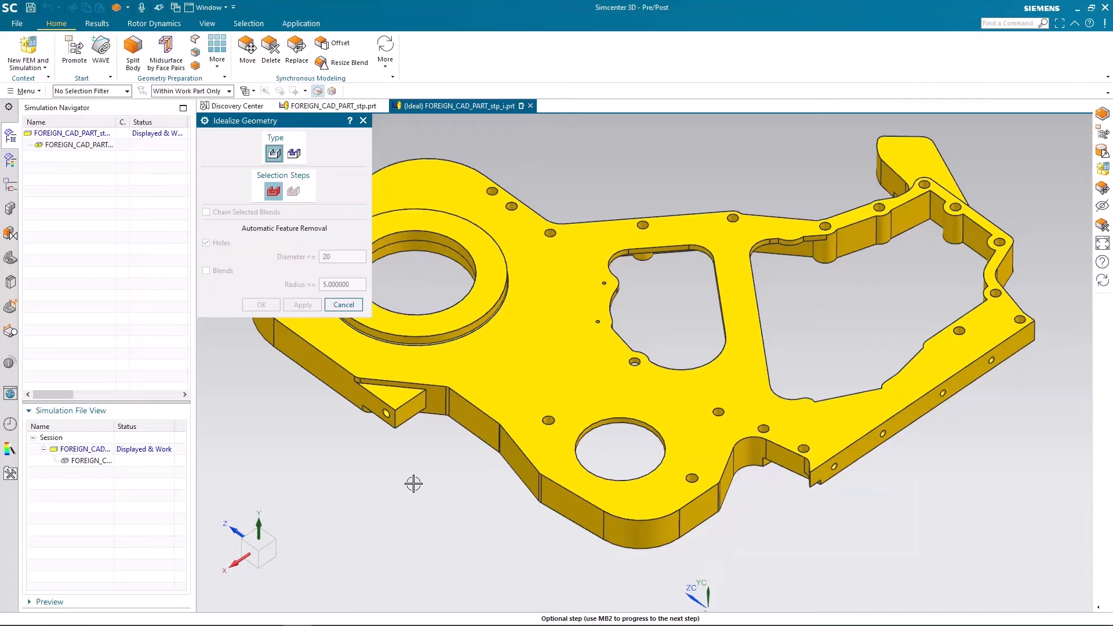
{"action": "left_click", "coordinate": [483, 407]}
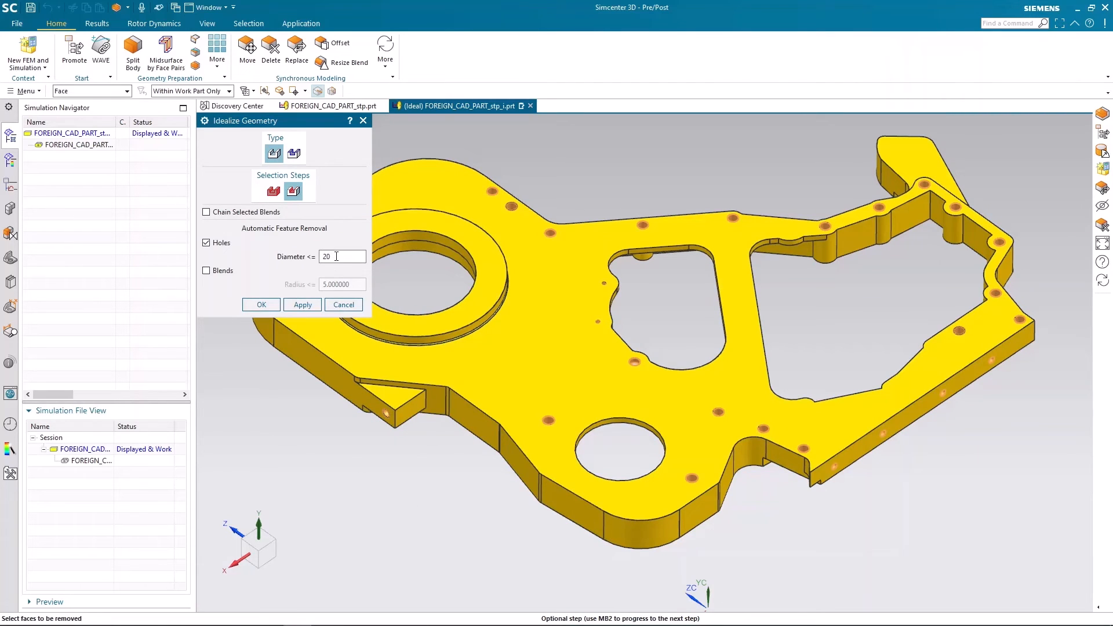
{"action": "left_click_drag", "start_coordinate": [329, 257], "coordinate": [318, 260]}
{"action": "type", "text": "20"}
{"action": "mouse_move", "coordinate": [795, 516]}
{"action": "middle_mouse_down"}
{"action": "mouse_move", "coordinate": [767, 512]}
{"action": "mouse_move", "coordinate": [786, 510]}
{"action": "mouse_move", "coordinate": [783, 519]}
{"action": "middle_mouse_up"}
{"action": "left_click", "coordinate": [261, 304]}
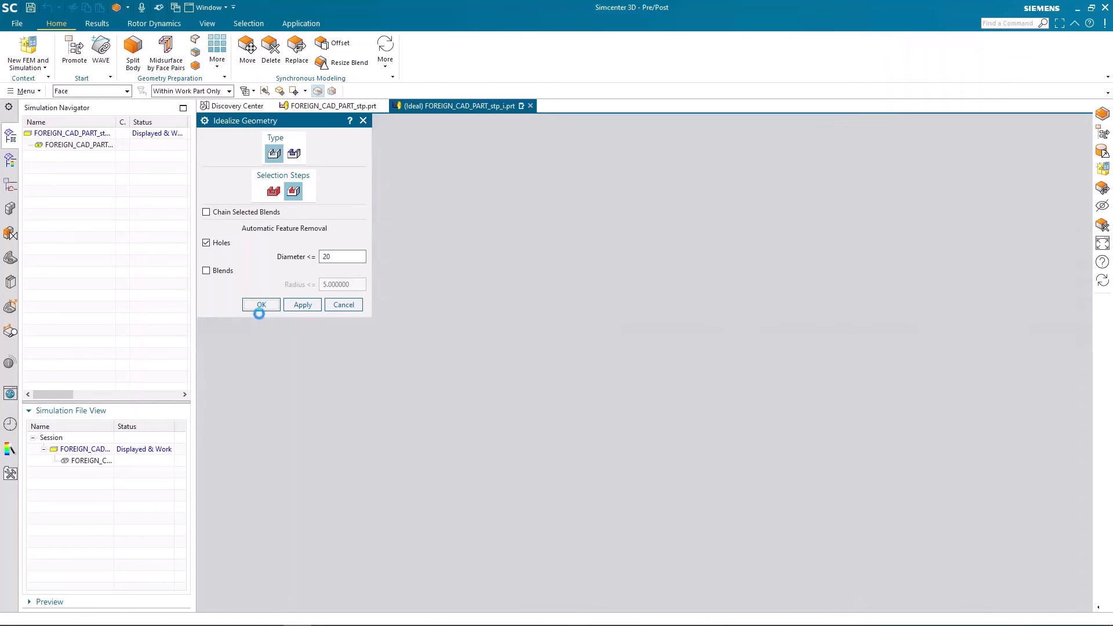
{"action": "mouse_move", "coordinate": [407, 494]}
{"action": "middle_mouse_down"}
{"action": "mouse_move", "coordinate": [394, 489]}
{"action": "mouse_move", "coordinate": [406, 485]}
{"action": "middle_mouse_up"}
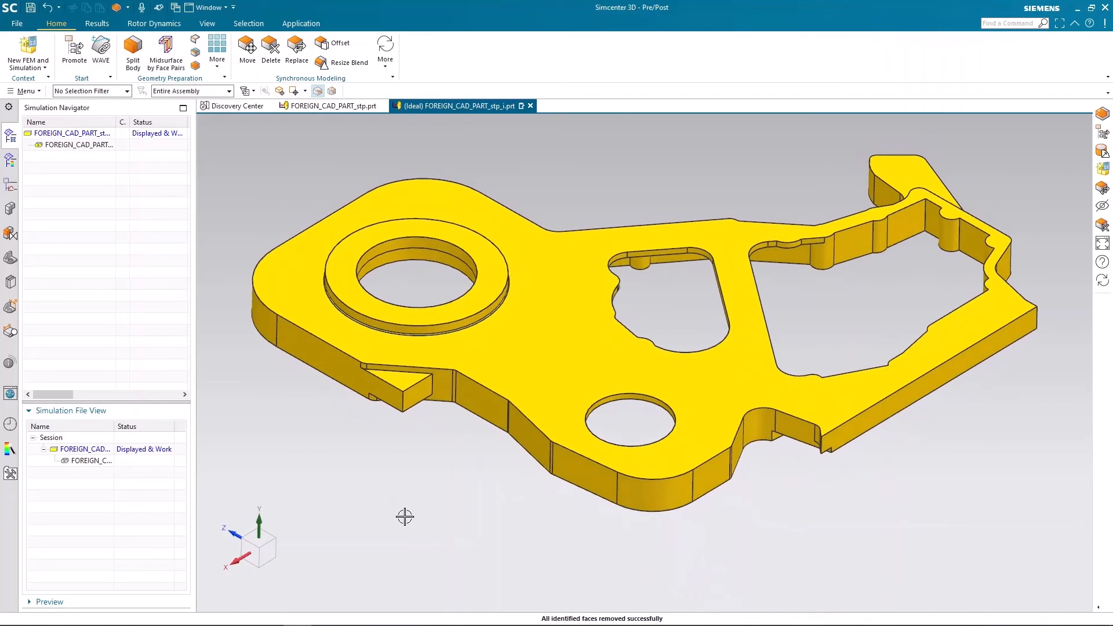